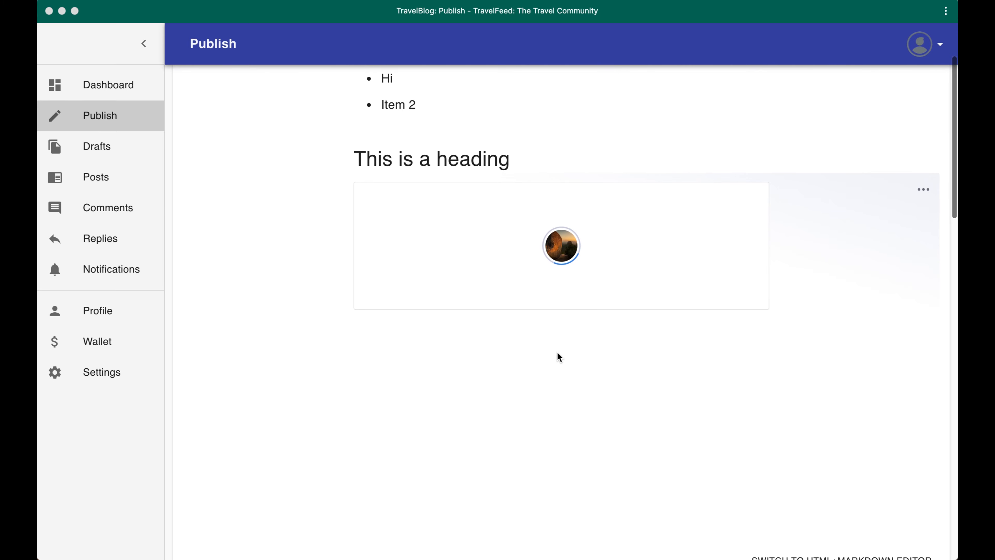
scroll(430, 419, "down", 3)
Add the caption "Photo from Sri Lanka" to the image below the heading
left_click(571, 346)
type("A")
key("BackSpace")
type("Photo ")
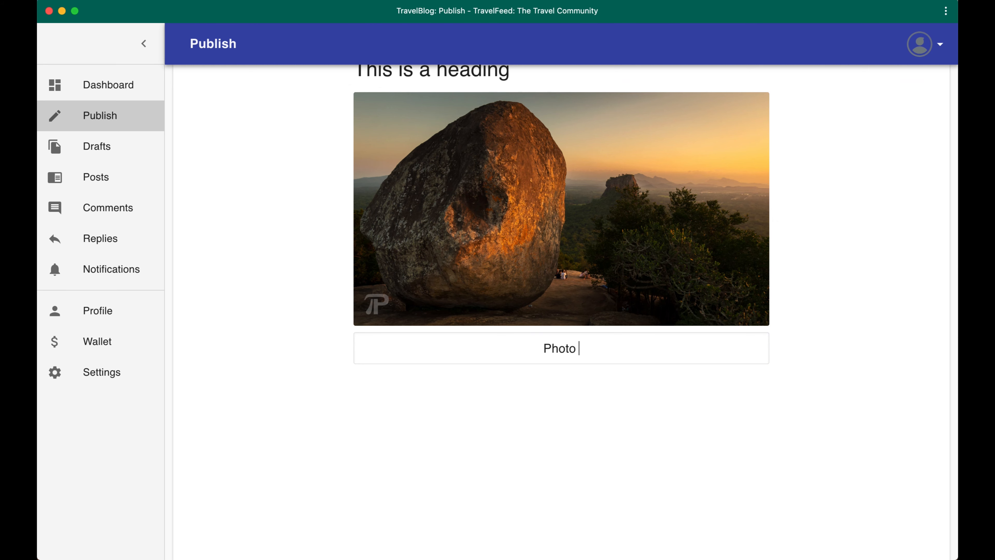
type("from Sri Lanka")
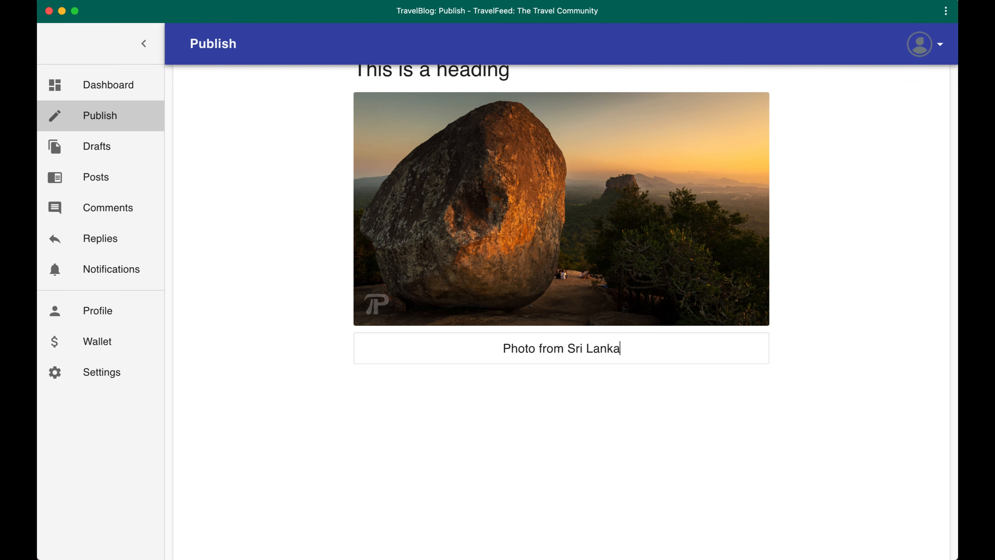
scroll(631, 80, "up", 3)
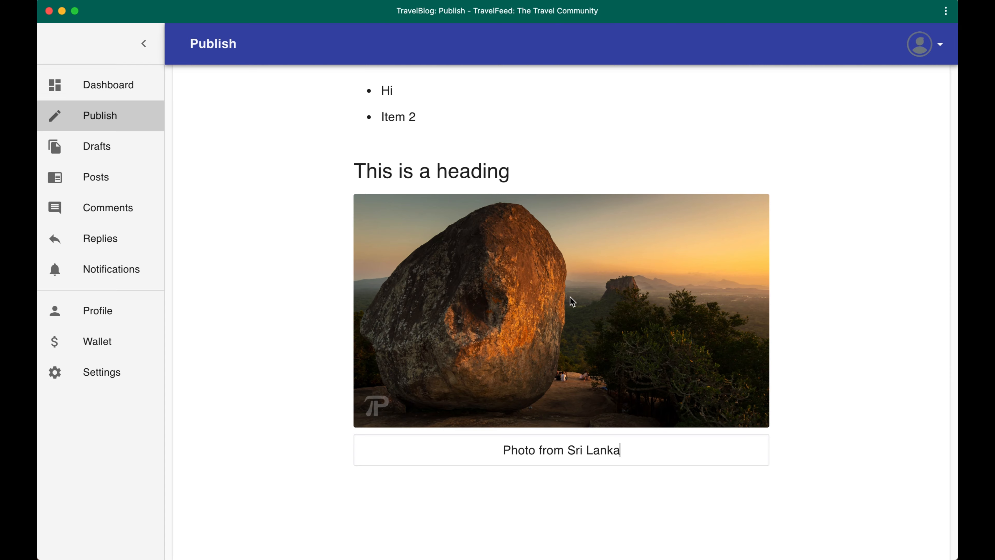
Copy the TravelFeed video's address from YouTube in the browser and embed it below the captioned photo in the post
key("super+Tab")
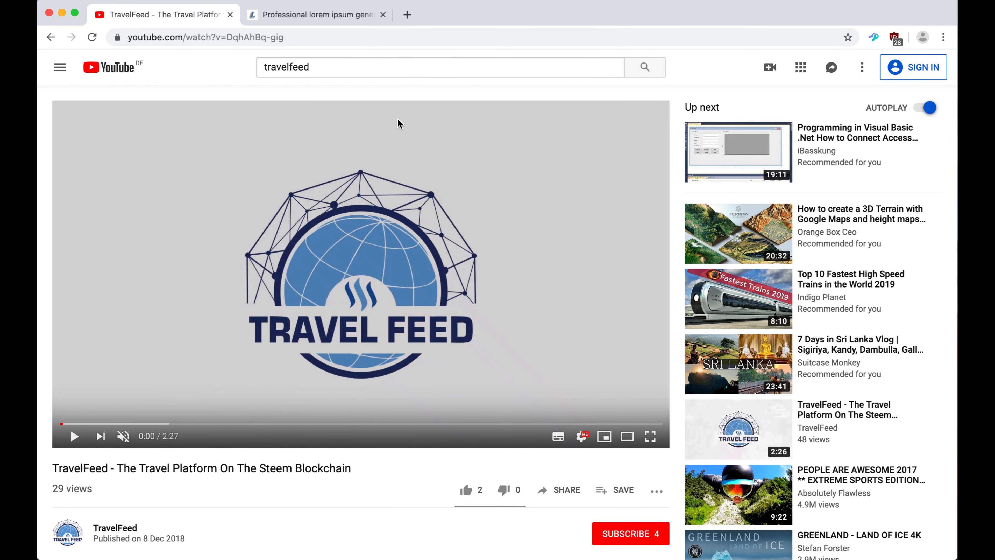
left_click(297, 37)
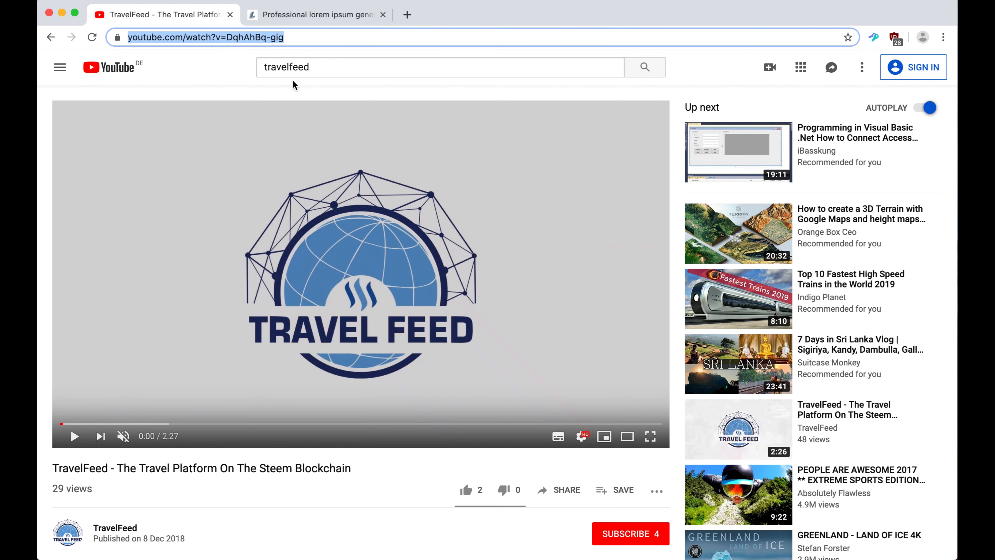
key("super+Tab")
scroll(379, 313, "down", 5)
left_click(528, 314)
key("super+v")
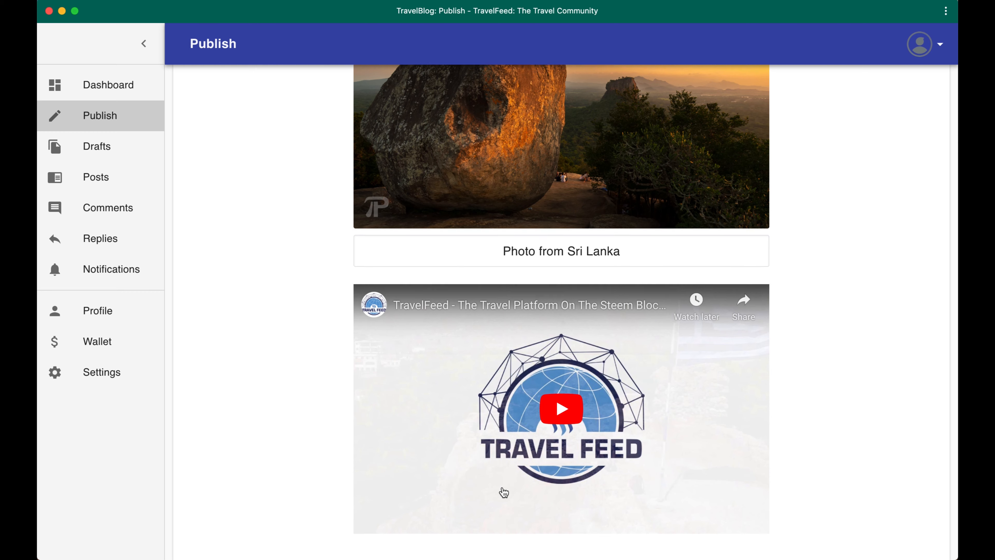
scroll(553, 307, "up", 2)
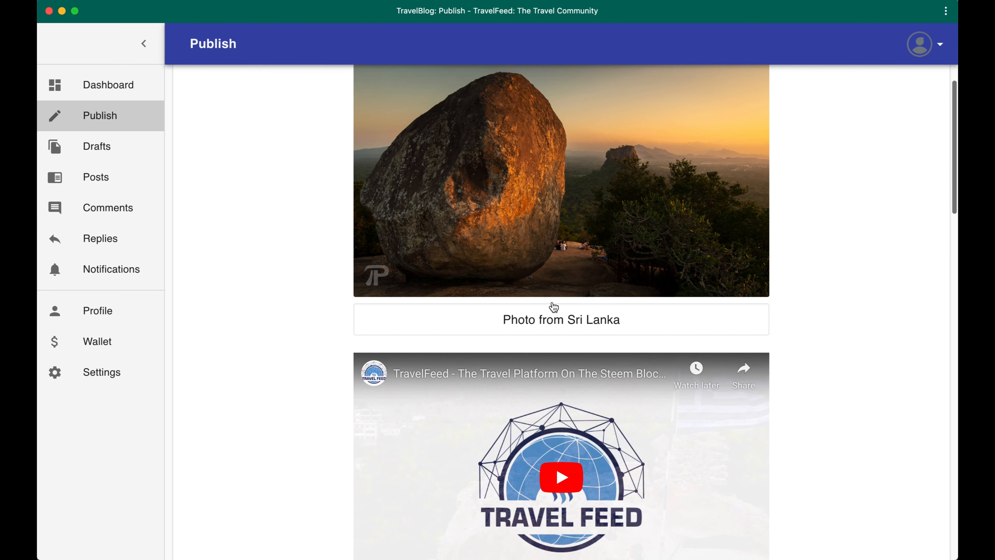
scroll(551, 307, "up", 1)
scroll(554, 307, "down", 3)
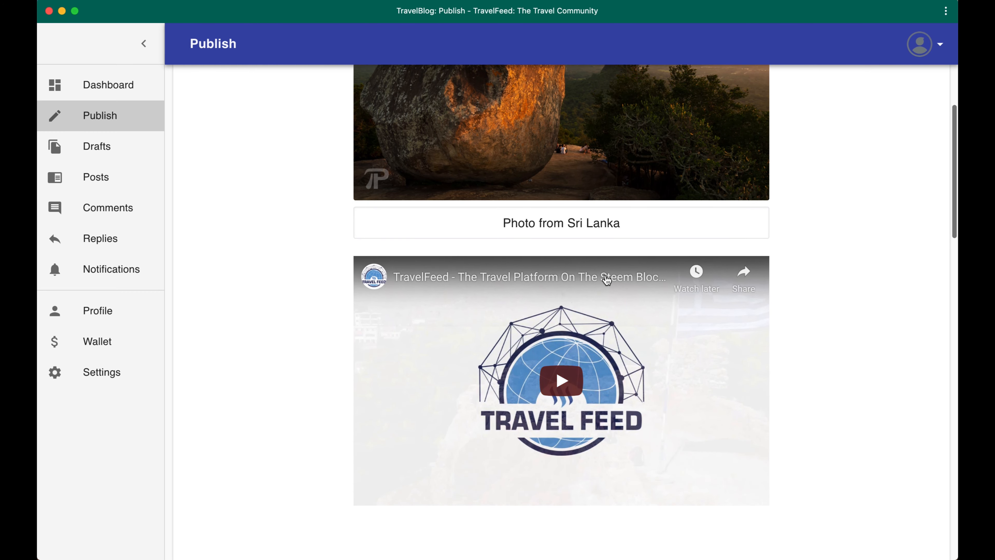
Add a line after "Item 2" in the list, and copy the first paragraph from the lorem ipsum generator in the browser
scroll(607, 219, "up", 10)
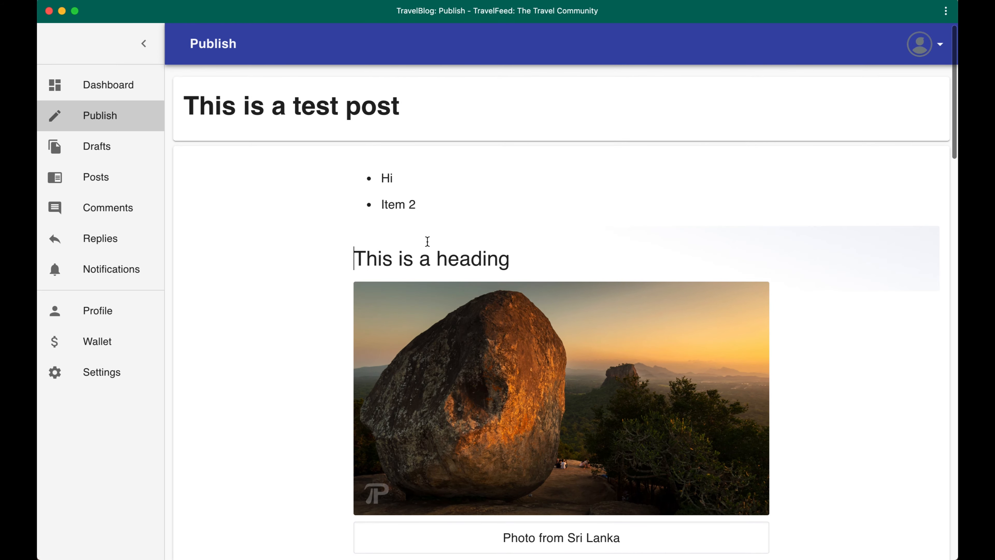
left_click(524, 223)
key("Return")
key("ctrl+Right")
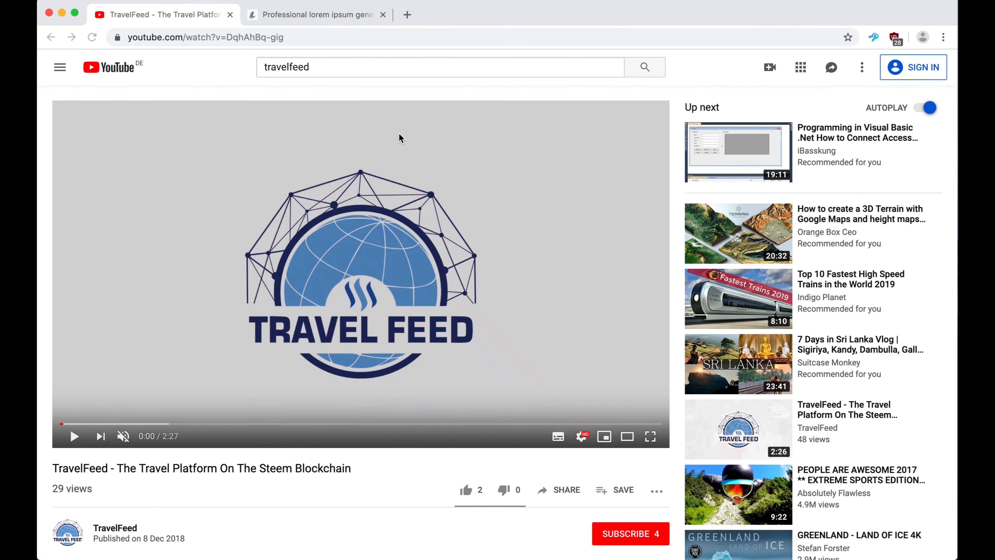
left_click(318, 14)
left_click_drag(348, 203, 44, 129)
key("super+c")
Return to the post, paste the lorem ipsum paragraph between the list and the heading, and remove the stray "U" paragraph
key("ctrl+Left")
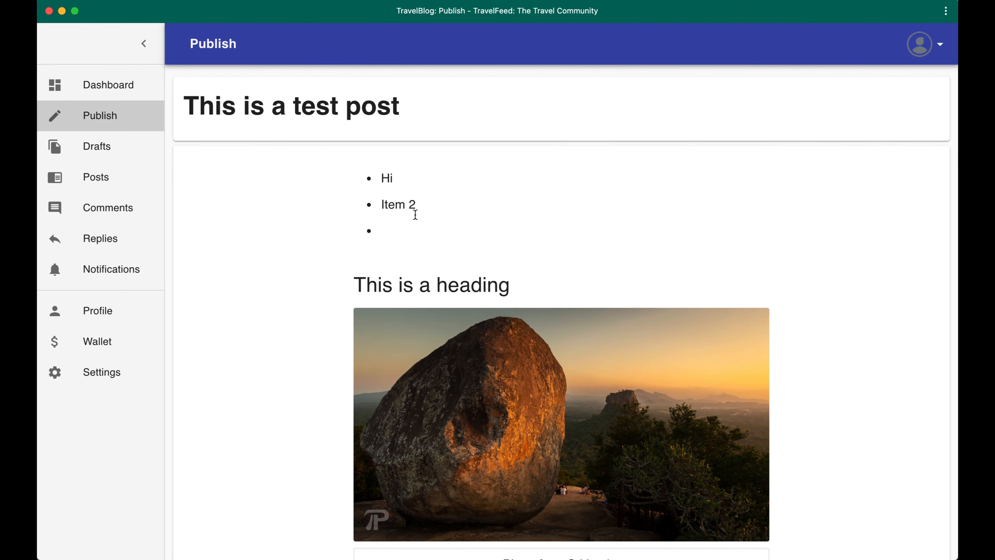
key("Return")
key("Return")
key("super+v")
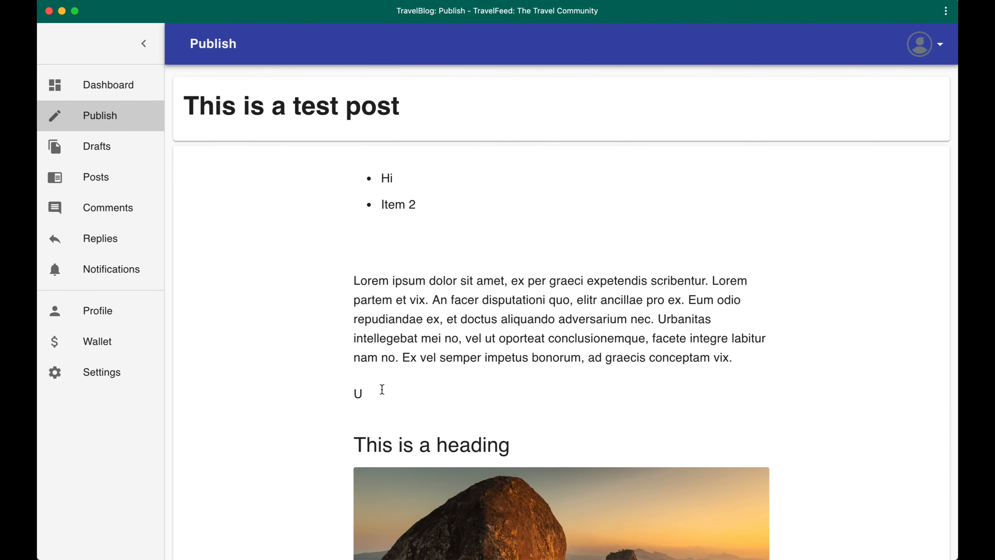
key("BackSpace")
key("BackSpace")
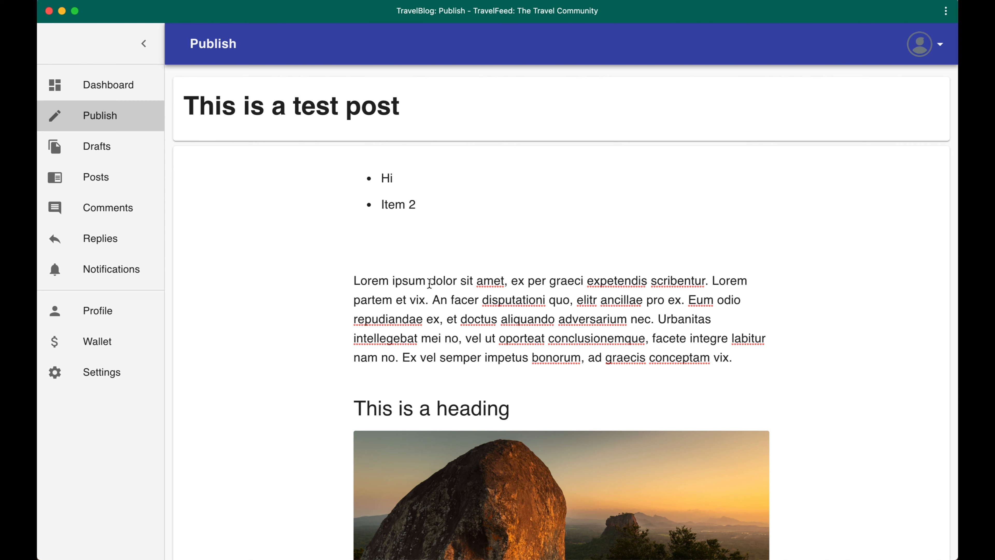
Make "dolor sit amet" bold and "graeci" italic in the pasted paragraph
left_click_drag(430, 282, 505, 281)
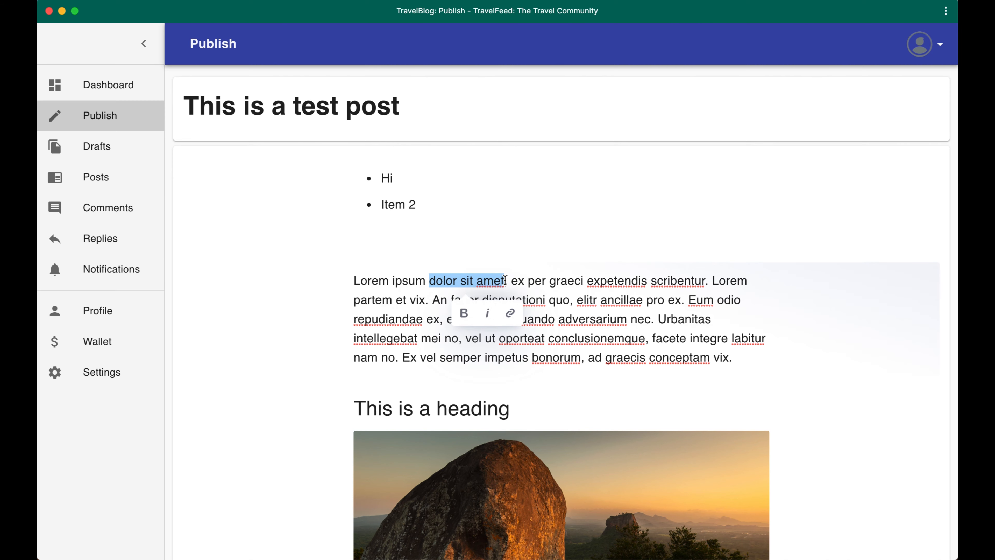
left_click(465, 312)
double_click(574, 282)
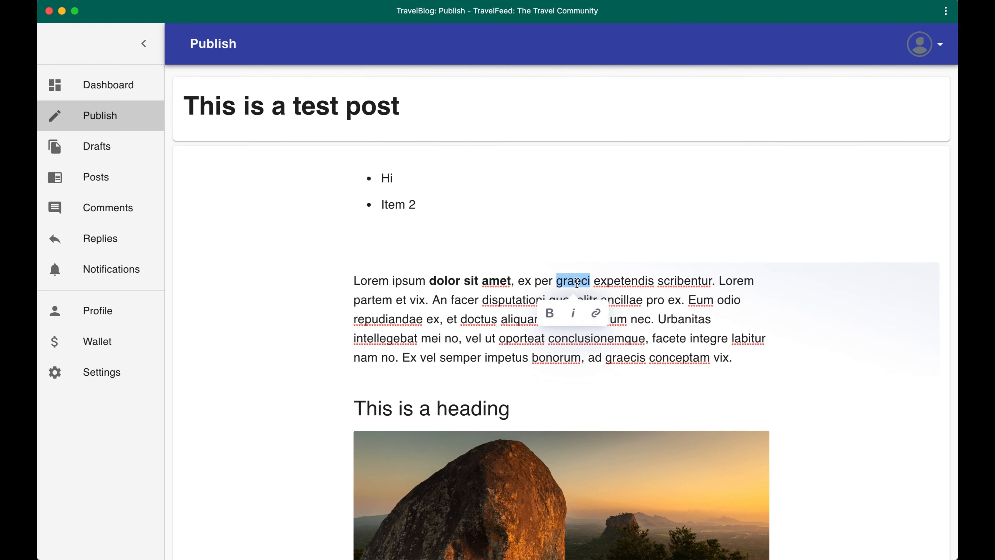
left_click(579, 321)
left_click(674, 295)
Review the post body, from the list and formatted paragraph to the captioned photo and embedded video
scroll(744, 298, "down", 2)
left_click(768, 302)
scroll(768, 303, "down", 12)
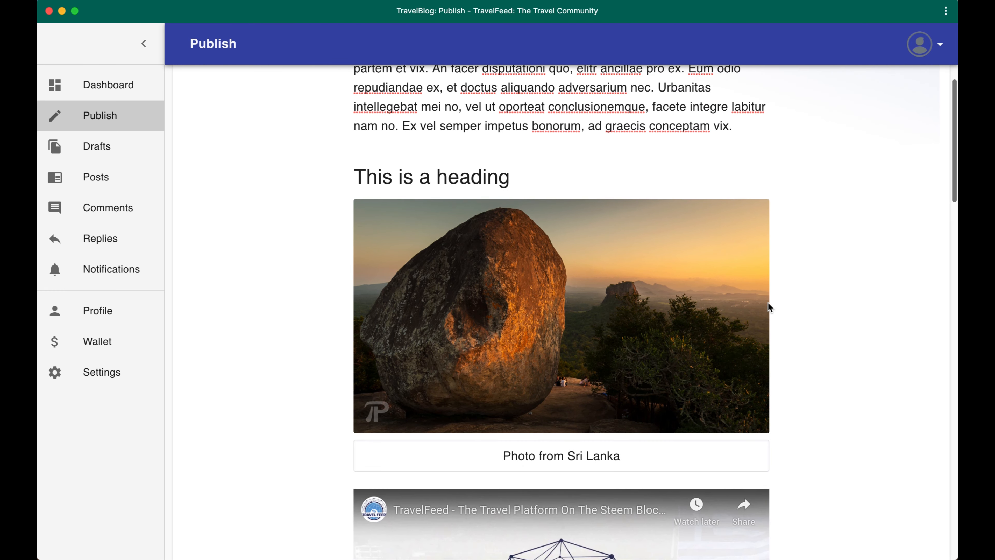
scroll(768, 302, "up", 8)
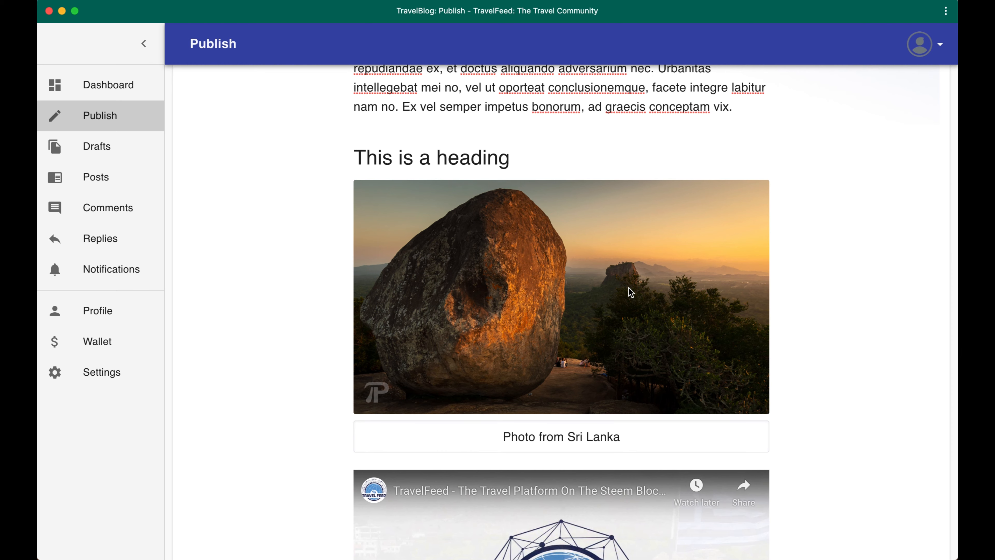
scroll(685, 211, "up", 7)
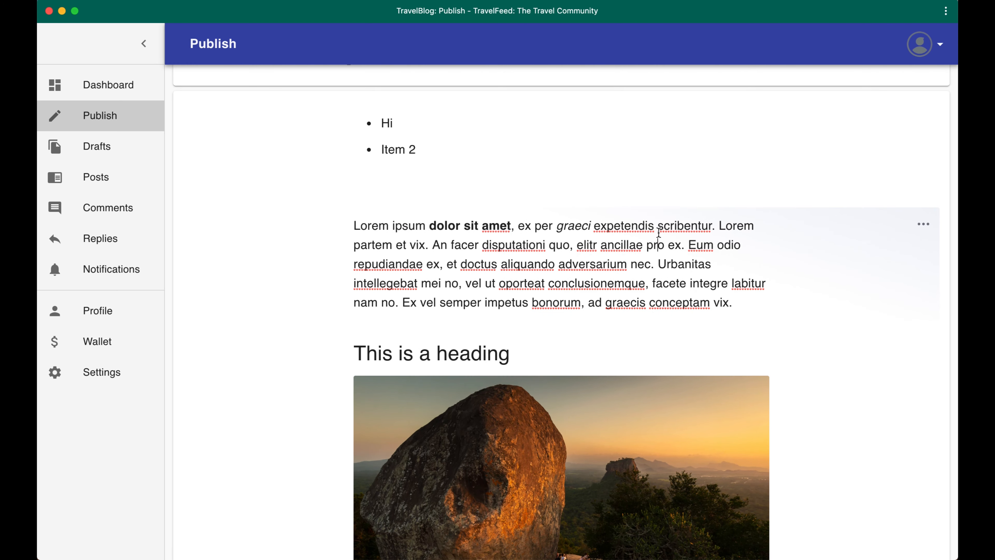
scroll(659, 232, "down", 3)
scroll(535, 351, "up", 4)
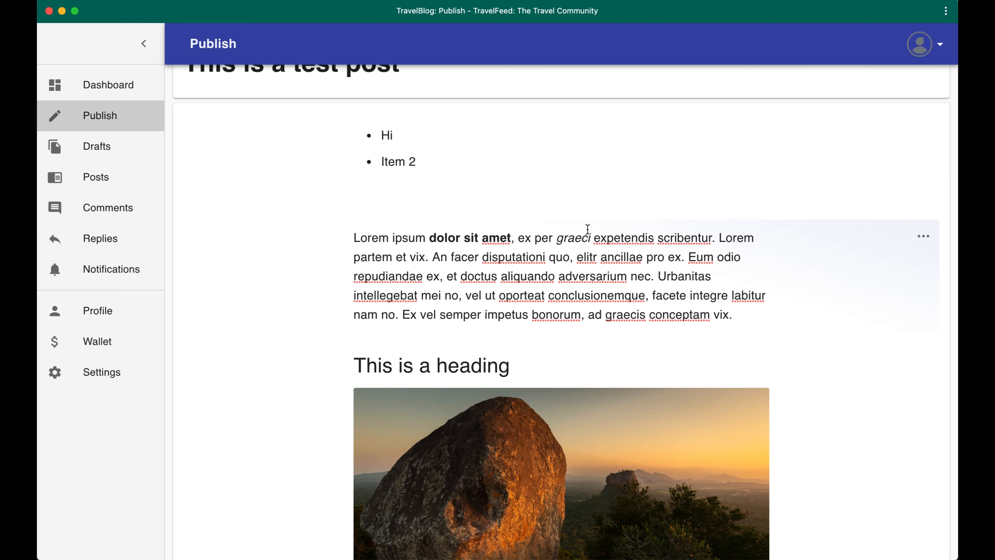
left_click(568, 184)
scroll(593, 189, "down", 1)
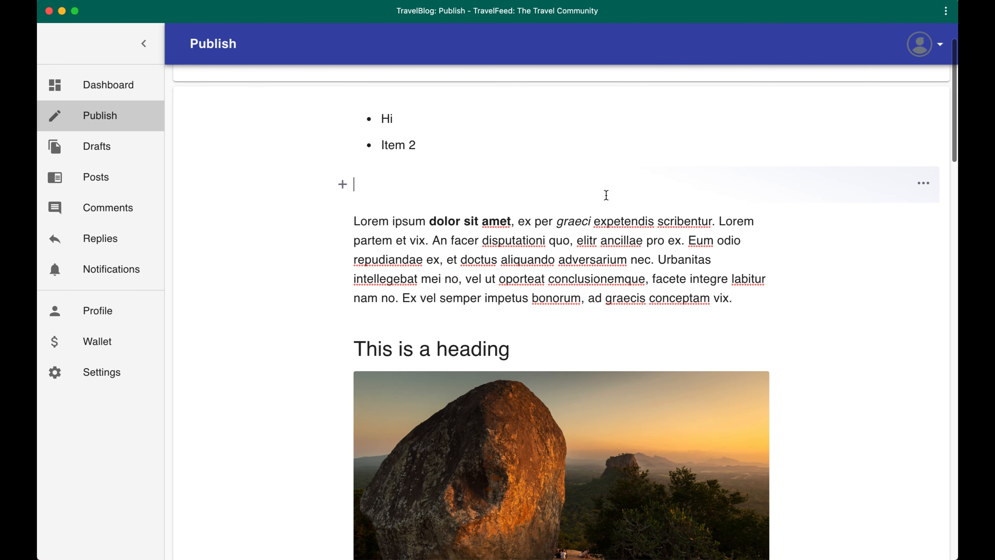
Open the post preview and examine how the title, text, captioned photo and video will look on TravelFeed
scroll(657, 225, "down", 15)
scroll(658, 223, "down", 20)
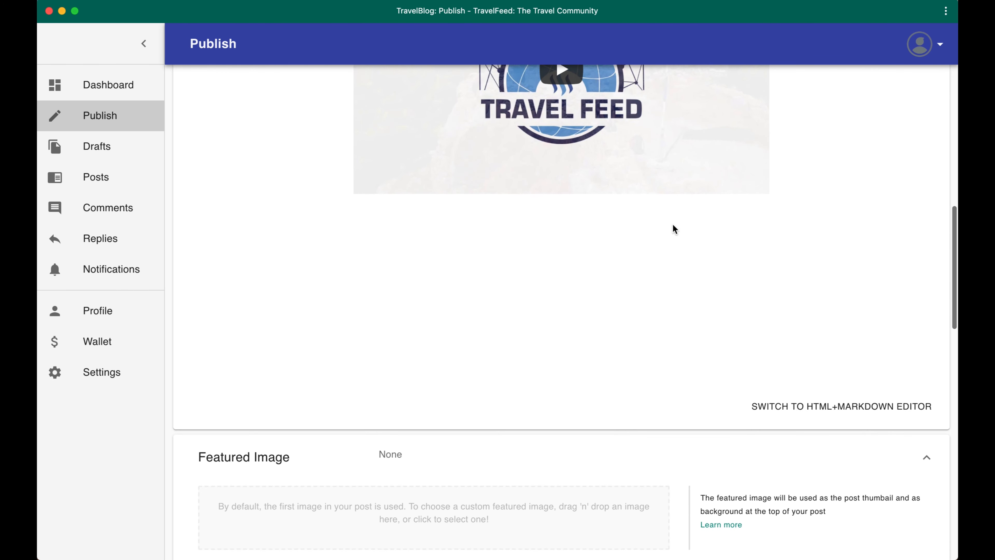
scroll(627, 431, "down", 2)
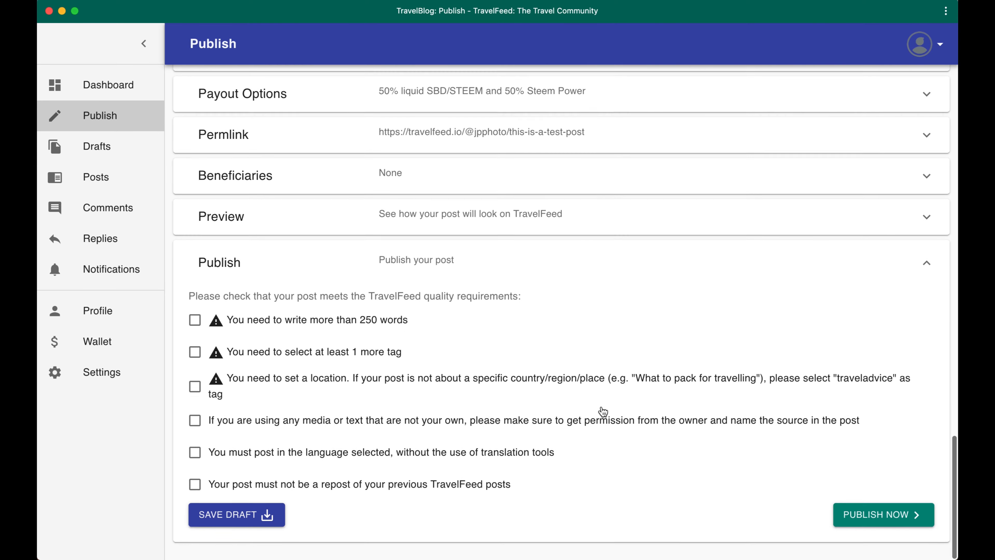
left_click(526, 230)
scroll(484, 355, "down", 15)
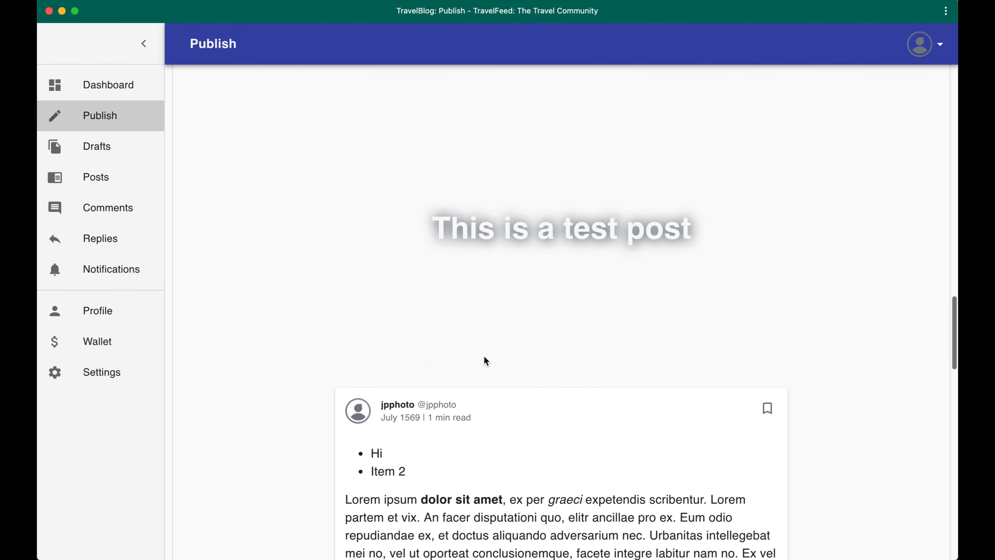
scroll(484, 356, "down", 15)
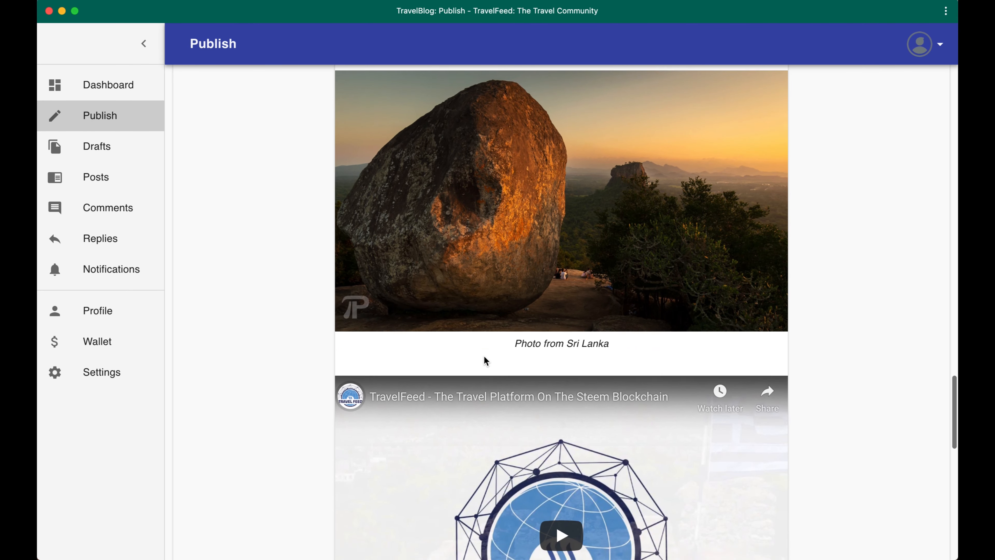
scroll(486, 359, "up", 14)
scroll(485, 357, "up", 15)
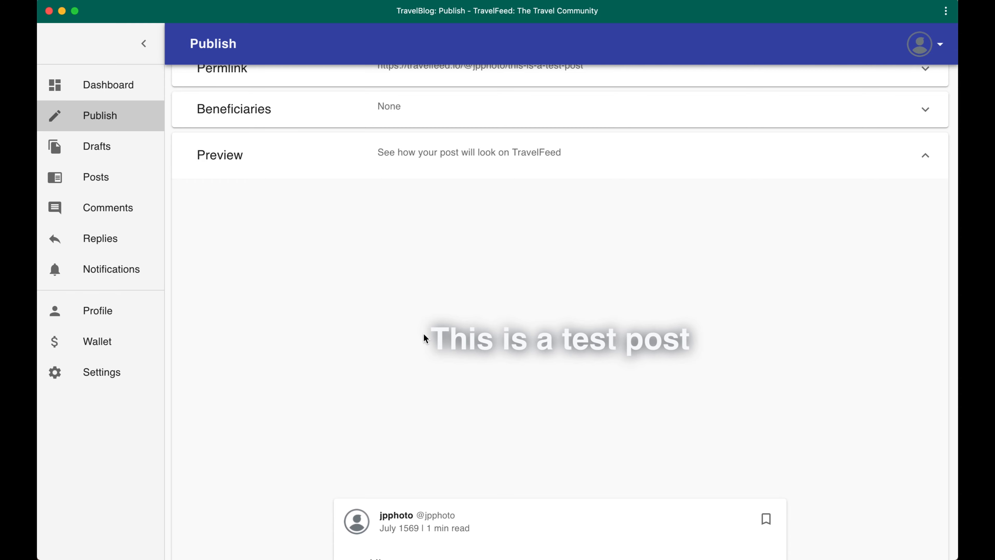
Upload srilanka-2.jpg from the Pictures folder as the post's featured image
scroll(453, 340, "up", 20)
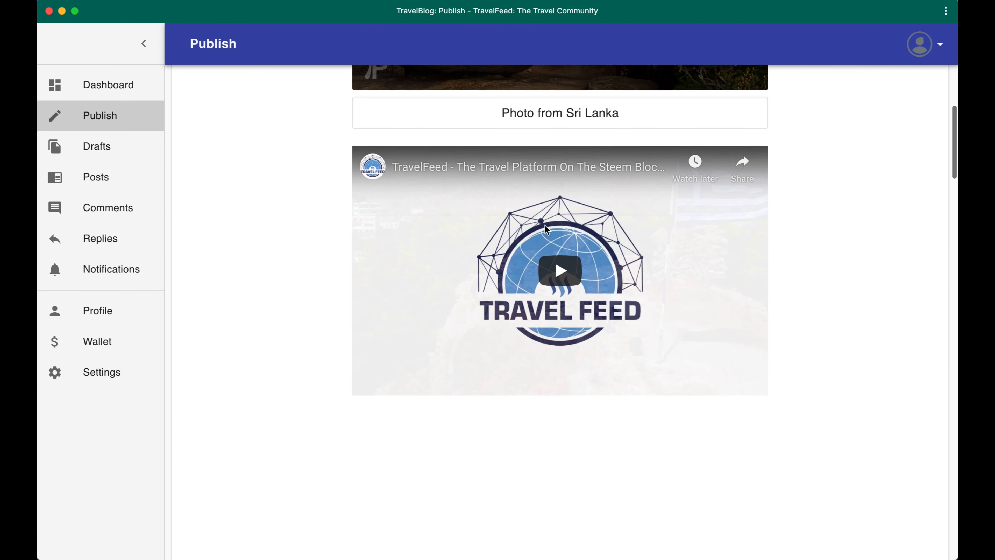
scroll(545, 227, "down", 10)
scroll(539, 239, "up", 1)
scroll(534, 252, "down", 3)
left_click(508, 290)
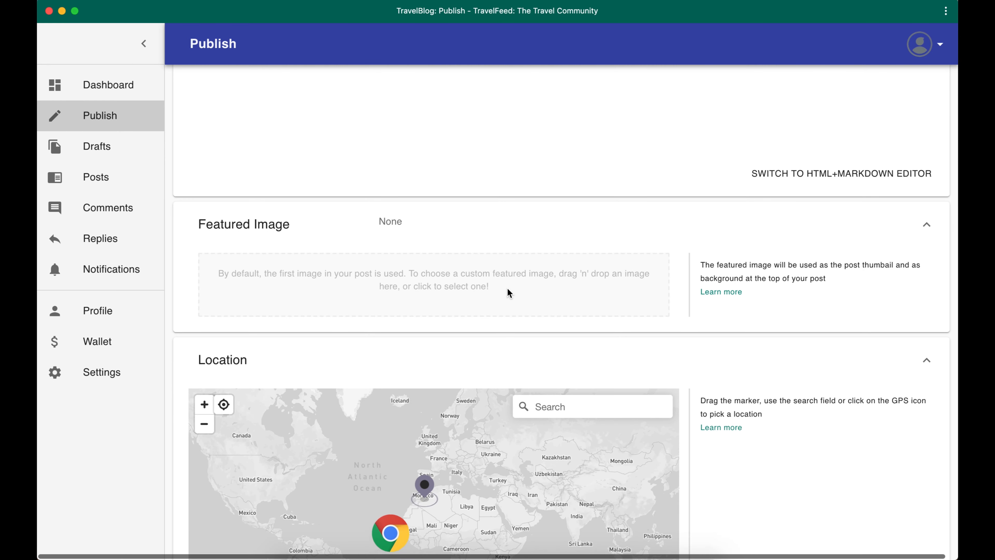
left_click(419, 274)
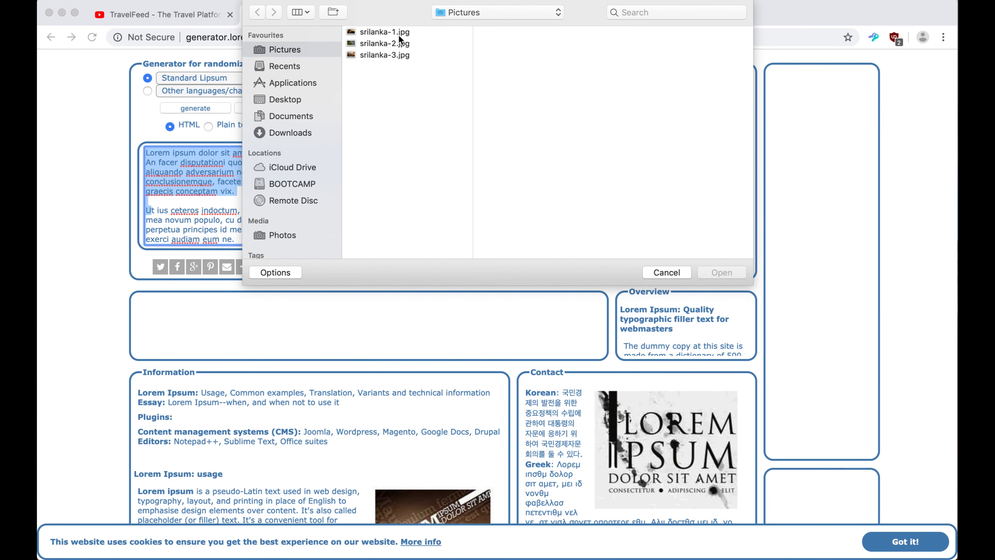
left_click(394, 42)
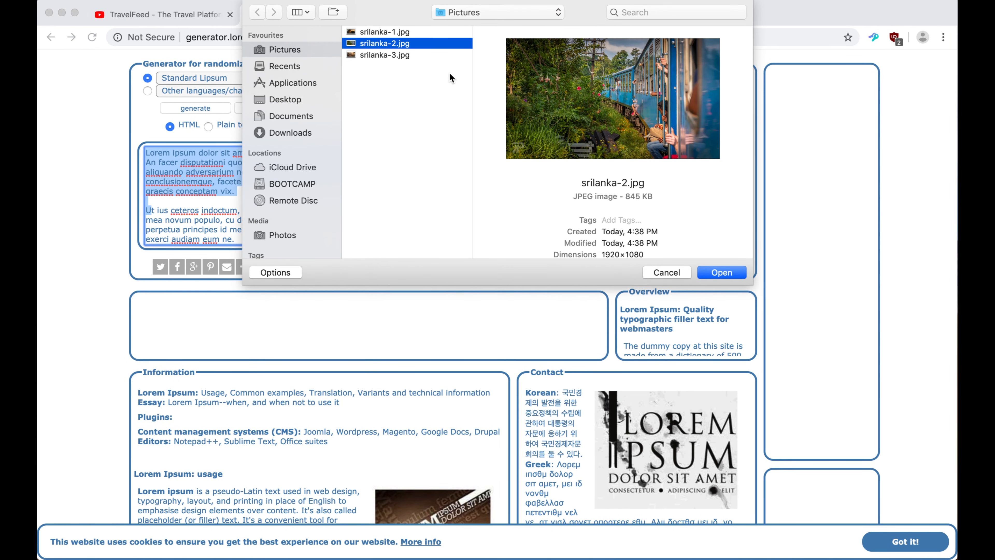
left_click(402, 54)
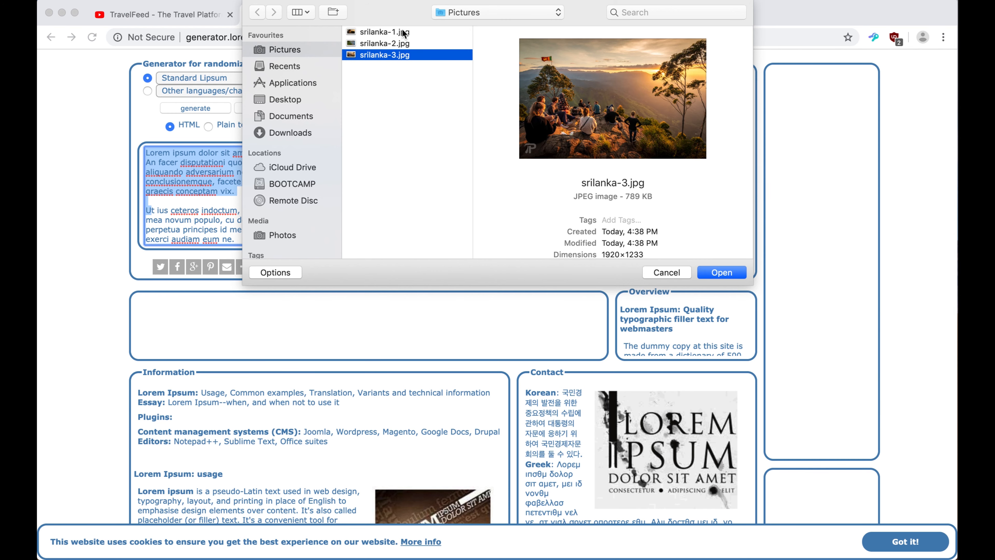
left_click(406, 43)
left_click(712, 272)
left_click(322, 264)
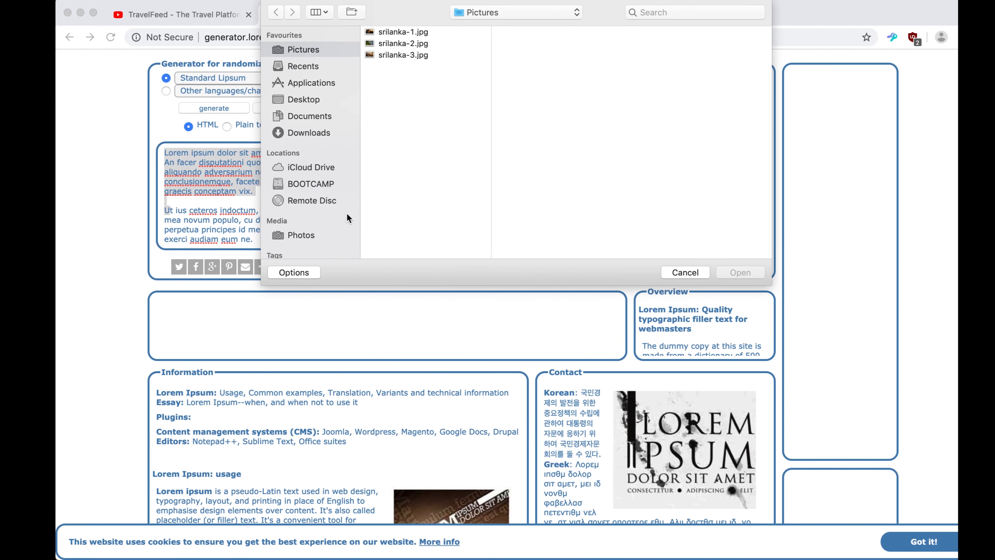
double_click(385, 43)
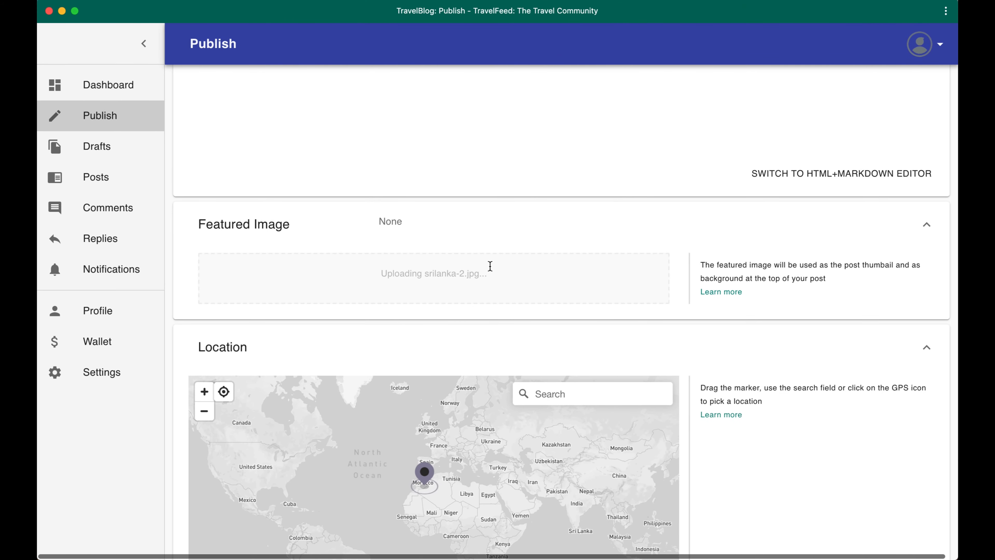
Check the uploaded featured image and how it looks behind the title in the post preview
scroll(626, 256, "down", 2)
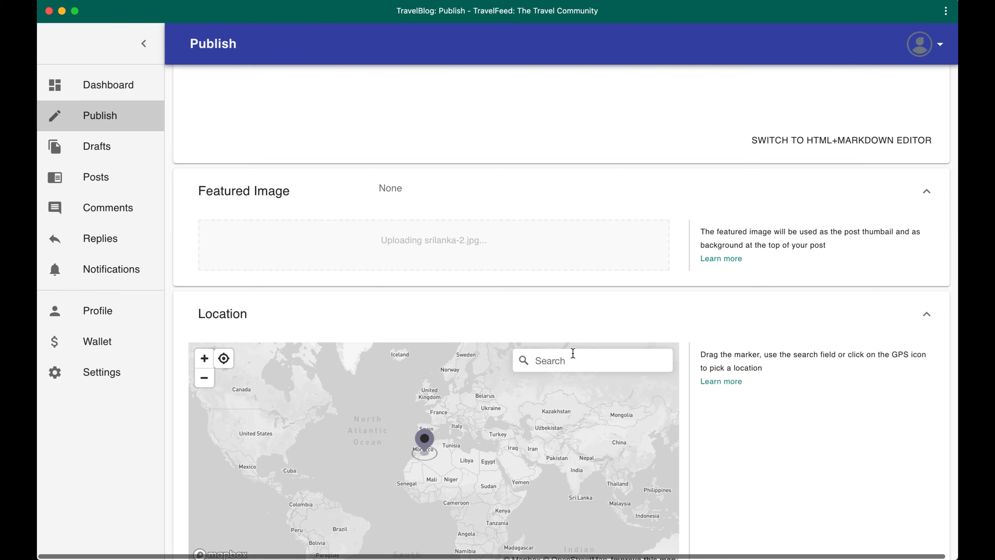
scroll(687, 297, "down", 2)
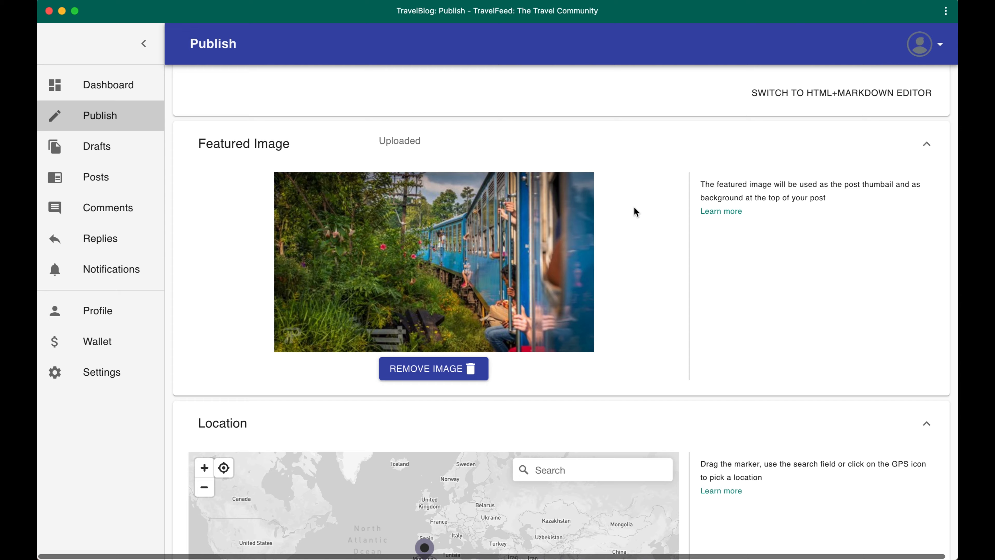
scroll(634, 208, "down", 15)
scroll(635, 208, "up", 2)
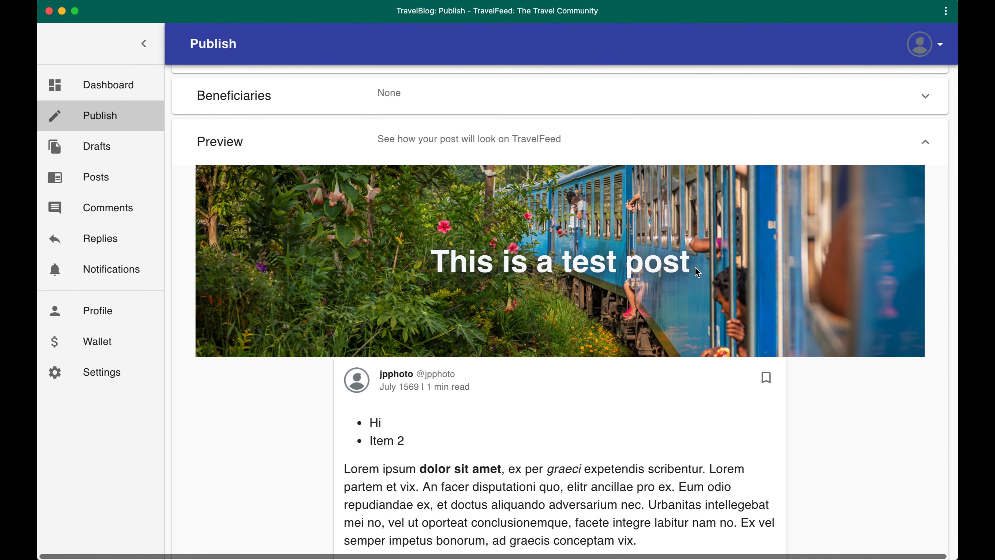
scroll(695, 268, "up", 10)
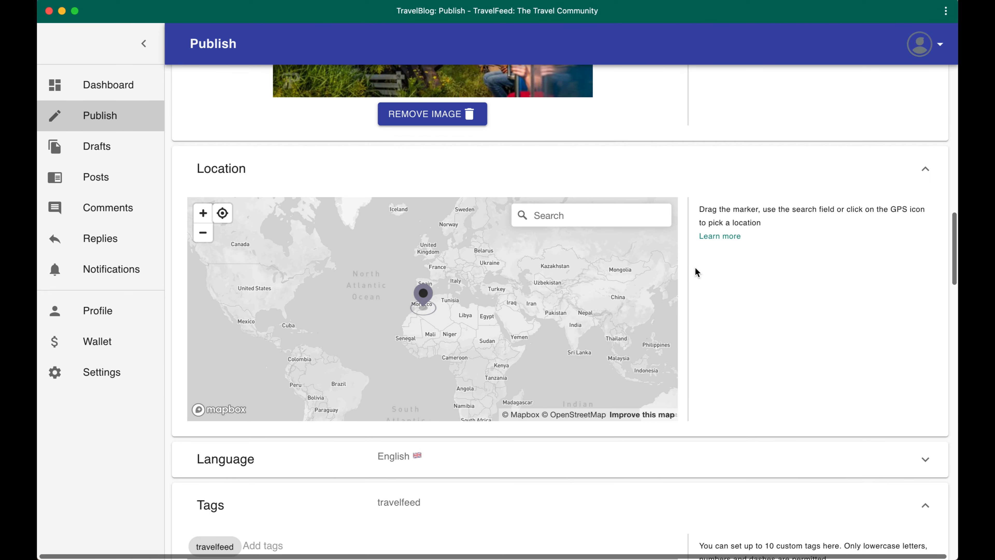
Move the marker on the post's location map from Morocco to Sri Lanka
scroll(695, 267, "up", 5)
scroll(695, 267, "down", 5)
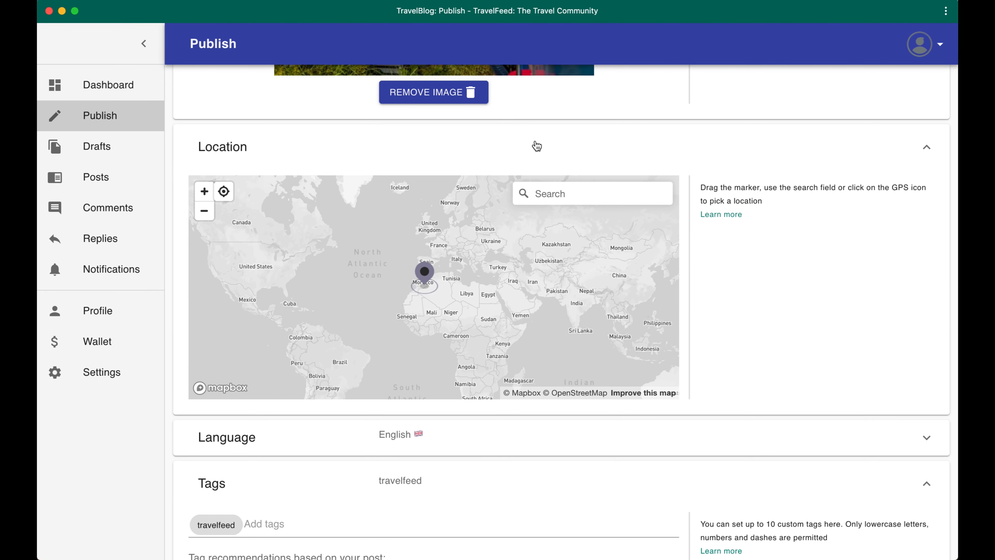
scroll(537, 145, "up", 2)
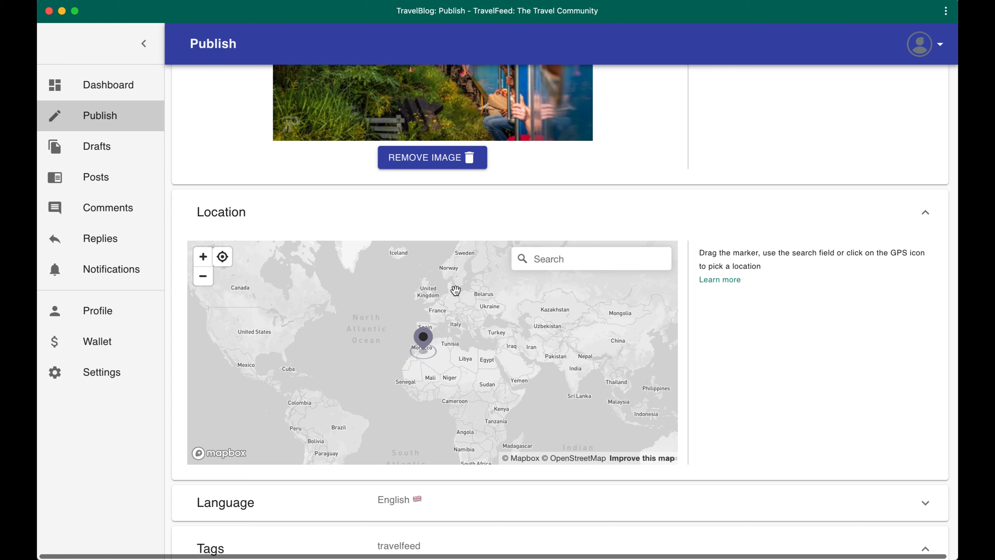
left_click(431, 338)
left_click_drag(432, 338, 589, 382)
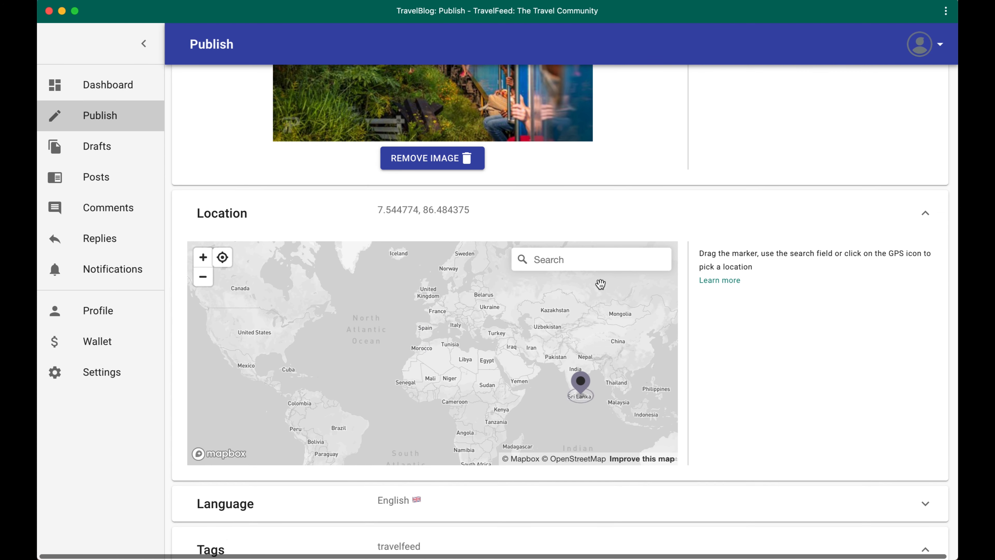
Search the location map for Sri Lanka and choose the country from the suggestions
left_click(590, 259)
type("sri lan")
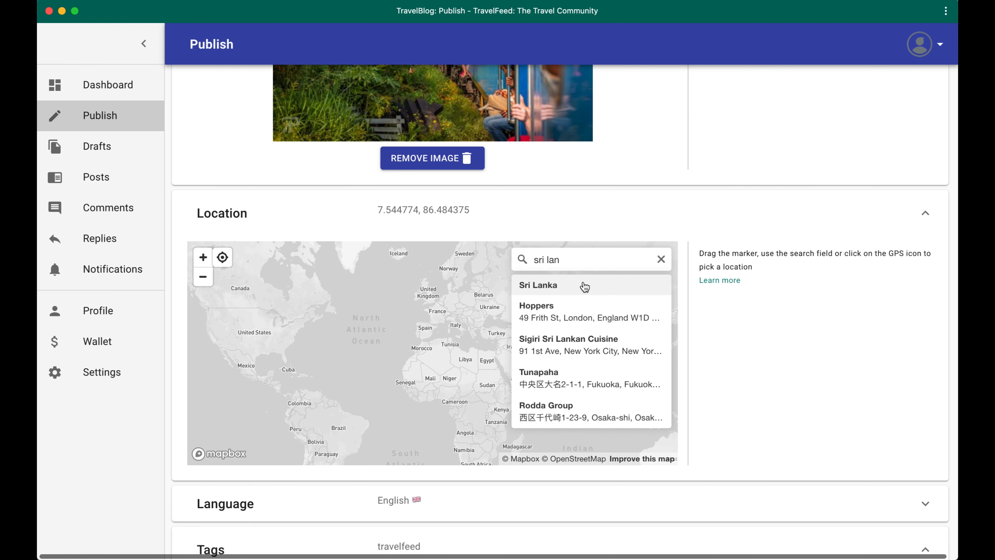
left_click(582, 285)
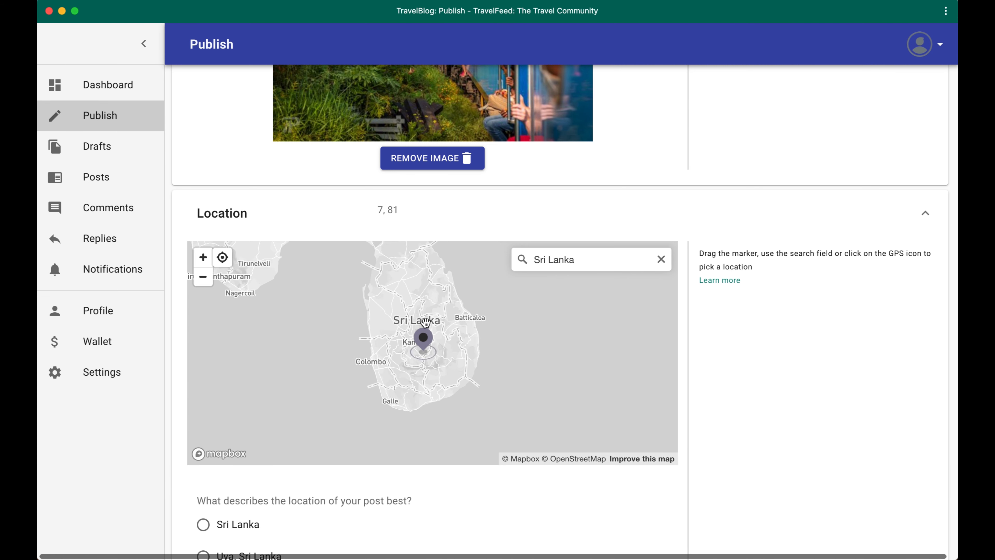
Reposition the location marker within Sri Lanka, first northwest of Kandy and then just beside Colombo
mouse_move(425, 334)
left_mouse_down()
mouse_move(423, 305)
mouse_move(404, 296)
left_mouse_up()
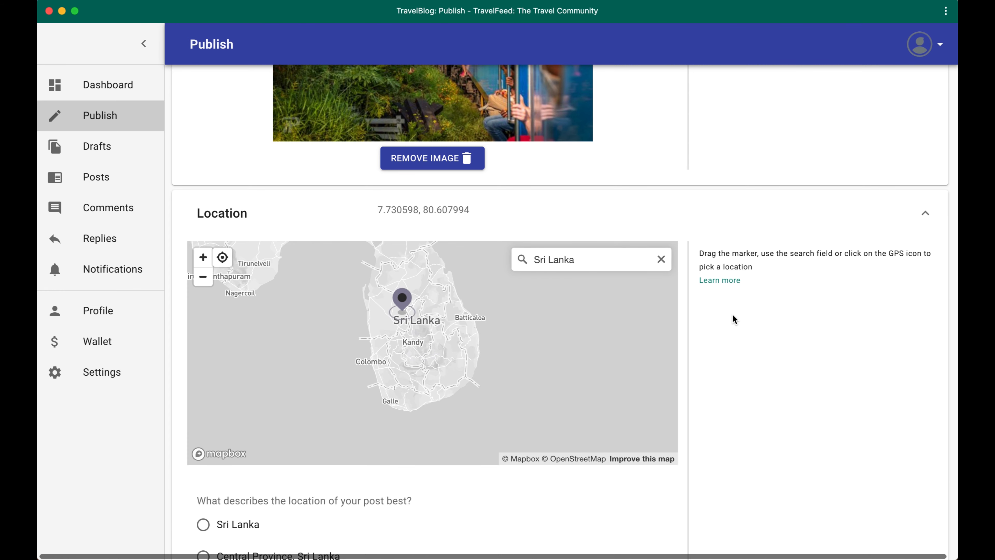
scroll(733, 318, "down", 1)
scroll(269, 520, "down", 2)
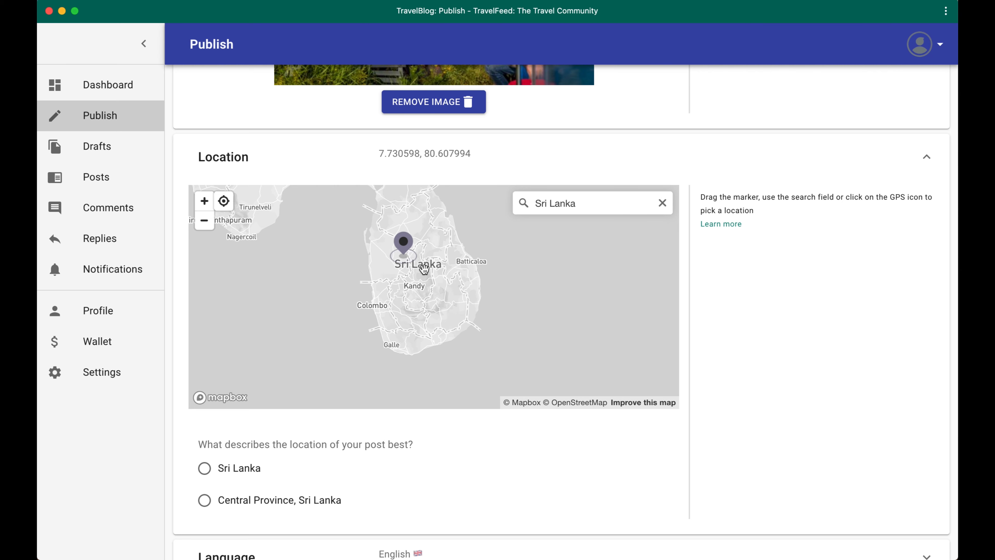
mouse_move(404, 245)
left_mouse_down()
mouse_move(413, 239)
mouse_move(440, 272)
mouse_move(407, 275)
mouse_move(366, 298)
mouse_move(374, 289)
mouse_move(388, 301)
left_mouse_up()
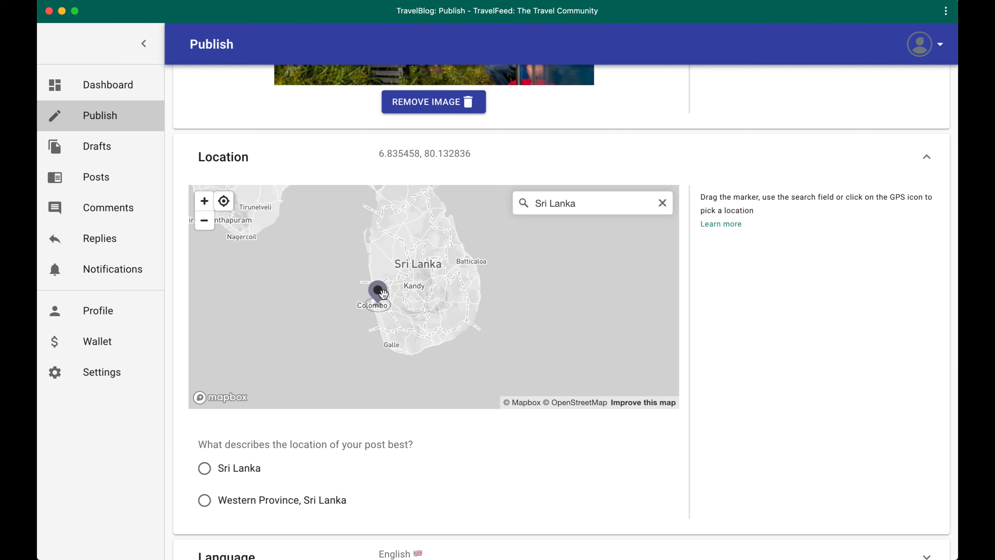
Try the location descriptions for the marker, choosing Sri Lanka first and then Western Province, Sri Lanka
scroll(338, 462, "down", 1)
left_click(219, 433)
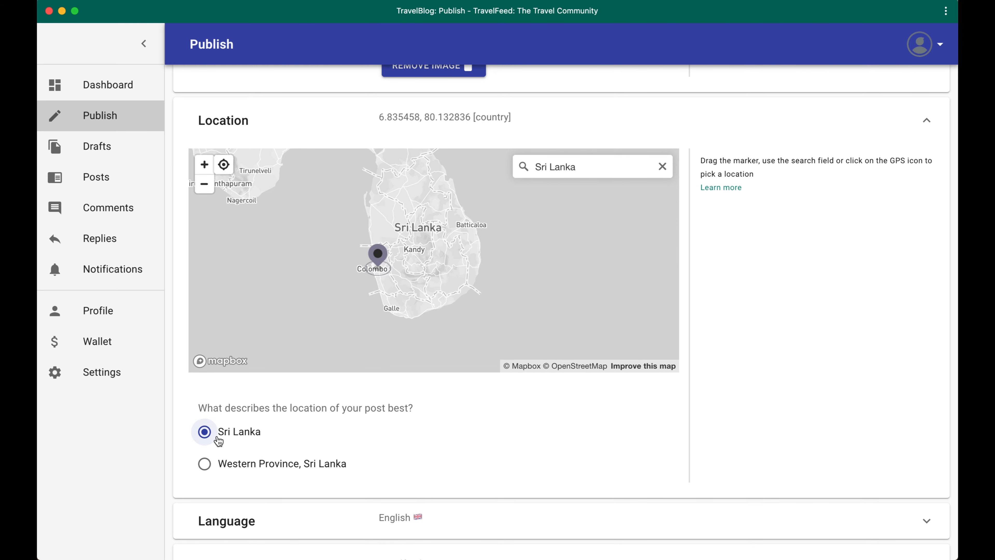
left_click_drag(271, 478, 260, 466)
left_click(238, 467)
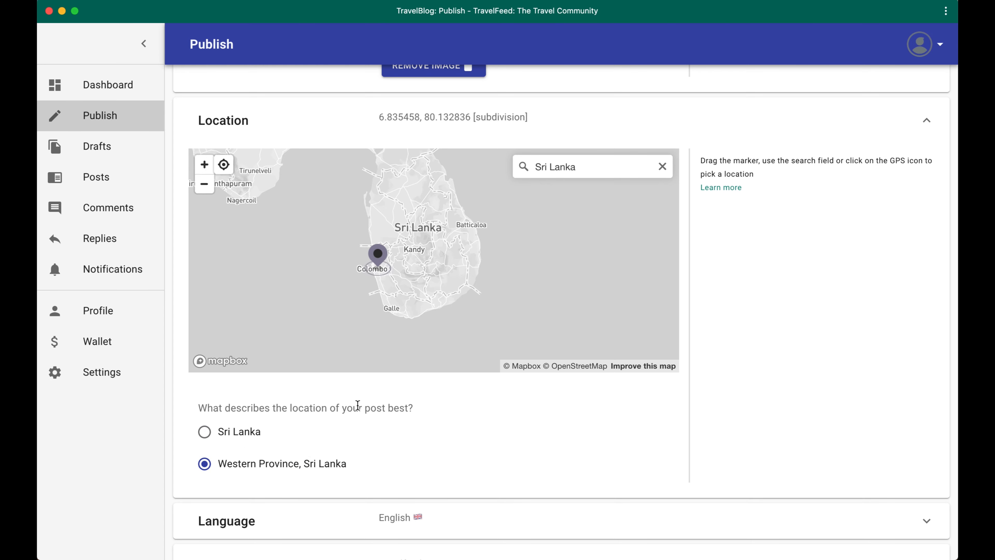
Place the location marker precisely on Colombo on a closer view of the map
scroll(392, 280, "up", 5)
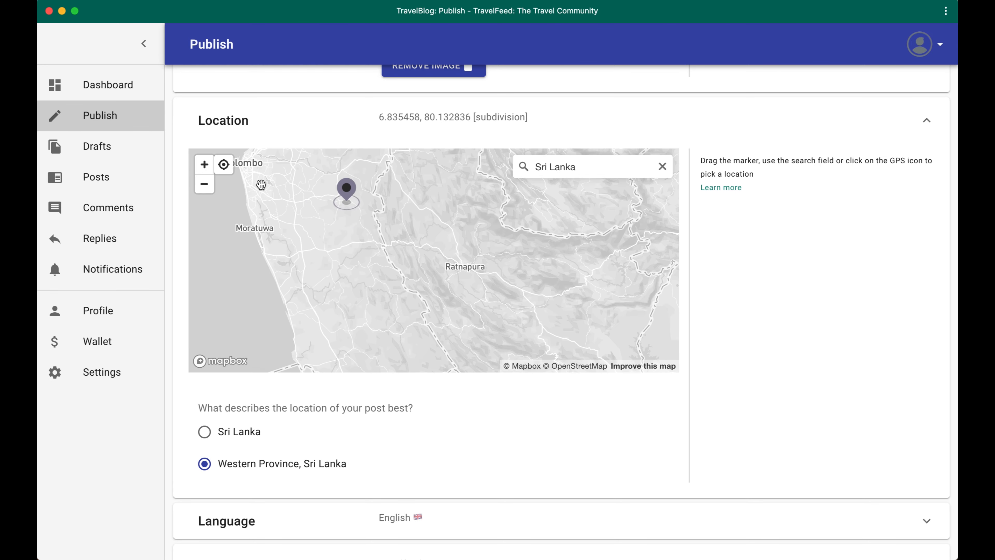
left_click_drag(261, 180, 377, 218)
left_click_drag(461, 242, 358, 201)
scroll(305, 444, "down", 3)
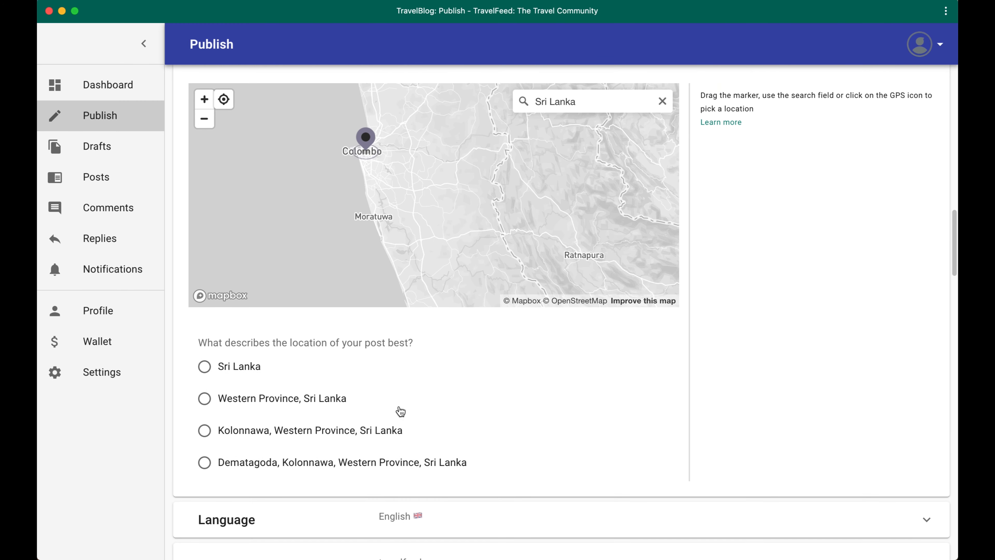
Choose Sri Lanka as the description that best fits the post's location
scroll(392, 431, "up", 2)
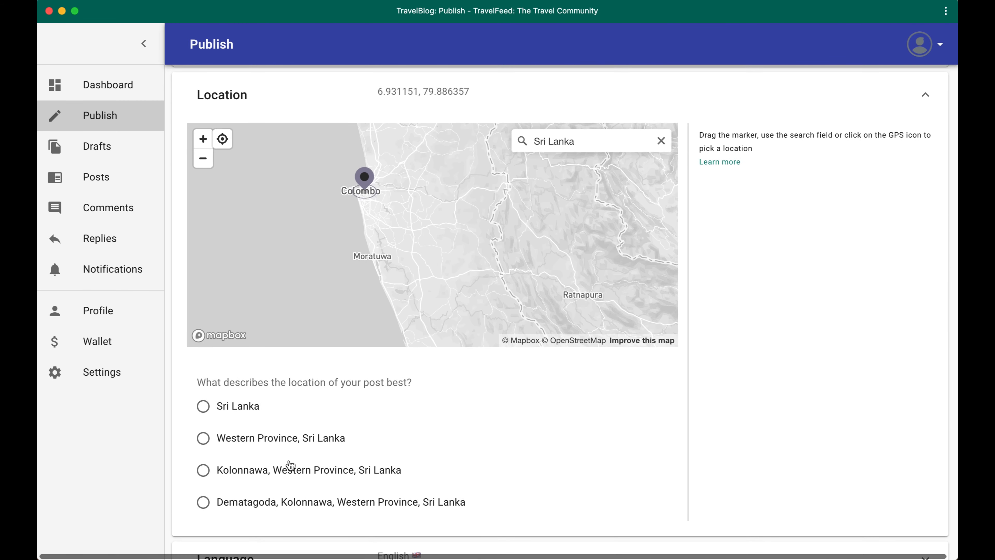
scroll(394, 471, "up", 3)
scroll(396, 471, "down", 2)
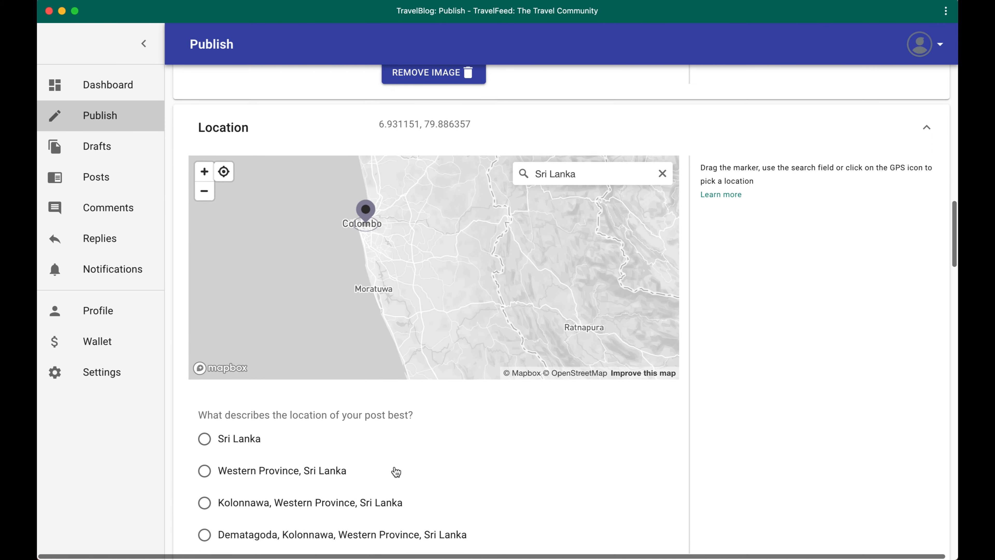
left_click(261, 417)
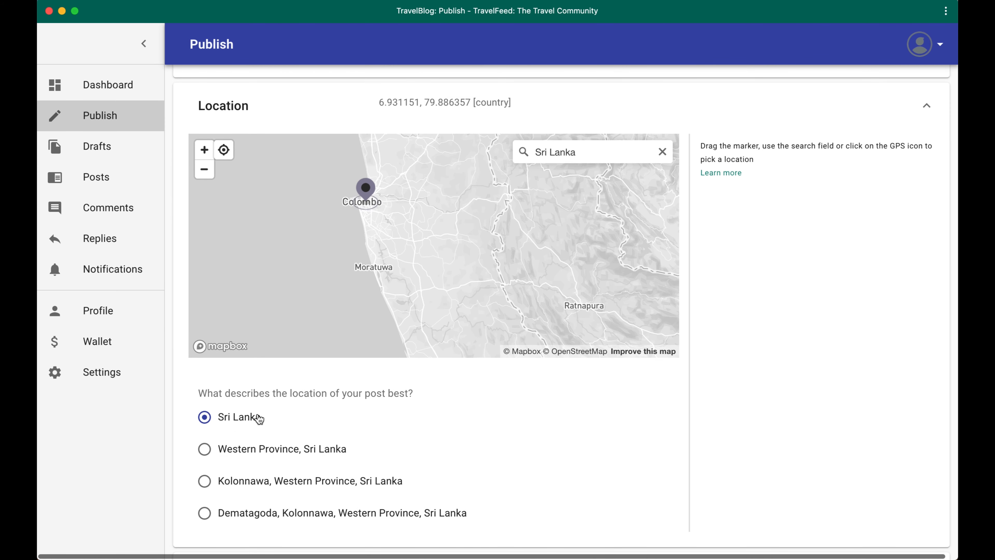
scroll(362, 394, "up", 2)
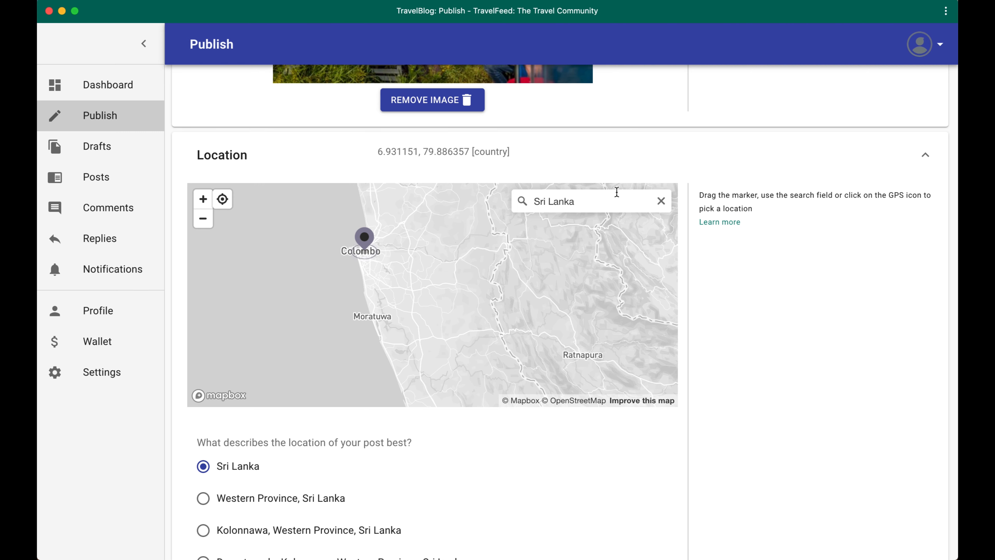
Open the post's language settings and select English from the available languages
scroll(867, 315, "down", 5)
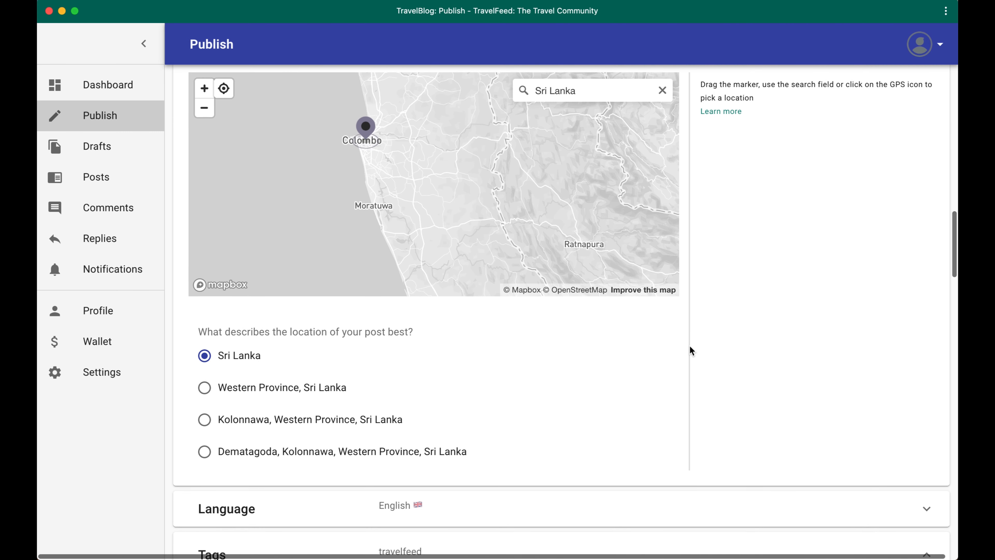
scroll(543, 393, "down", 2)
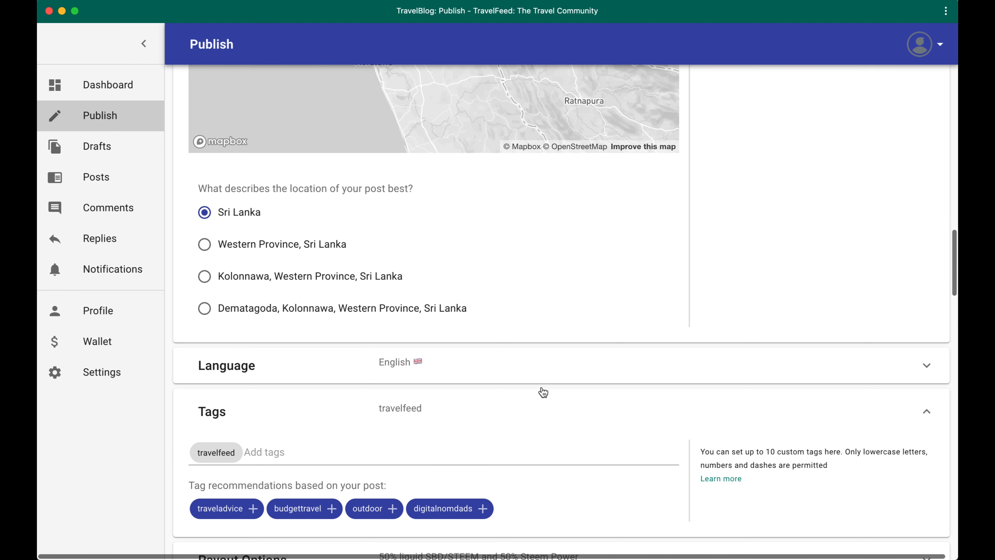
left_click(515, 369)
scroll(423, 384, "down", 1)
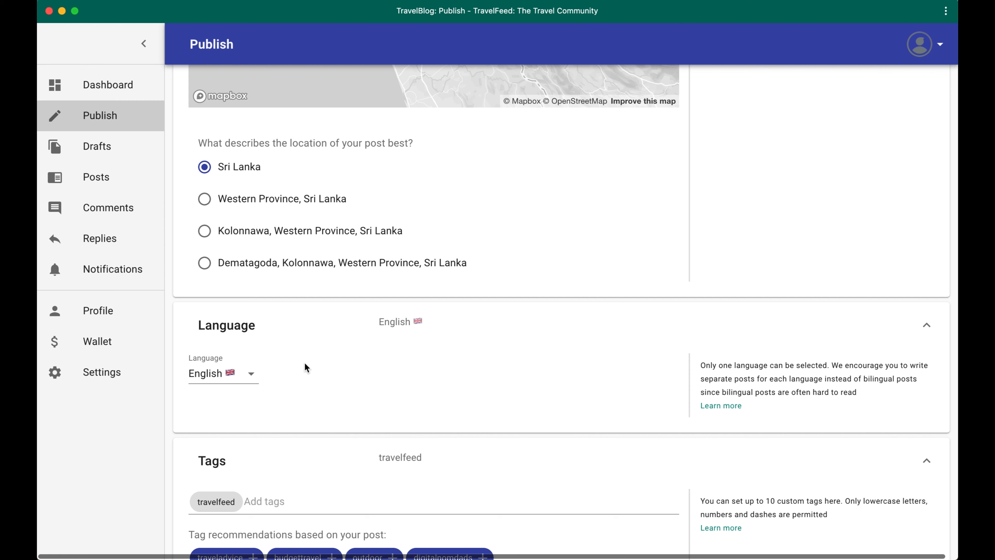
left_click(251, 375)
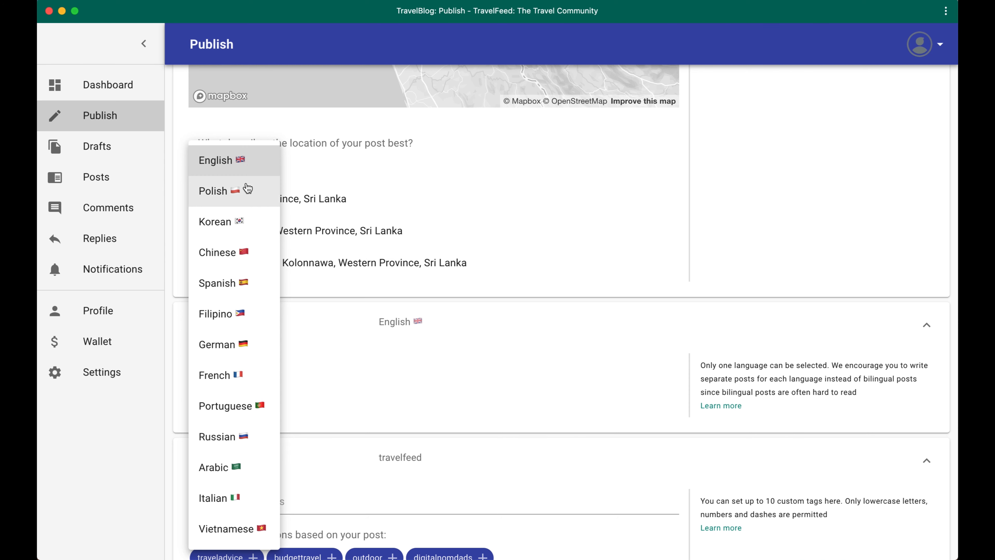
left_click(237, 167)
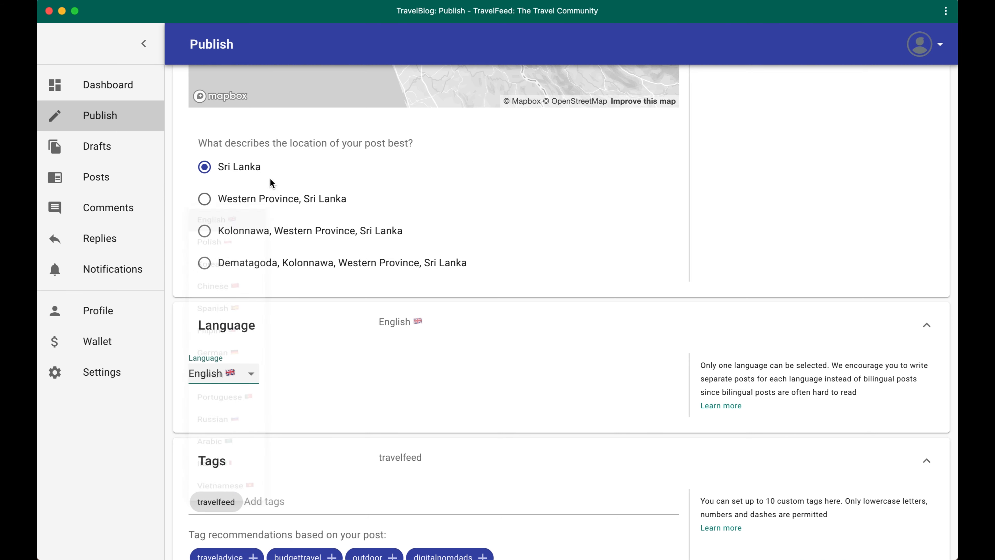
Add the recommended tag digitalnomdads and the custom tags palnet and test to the post
scroll(402, 339, "down", 3)
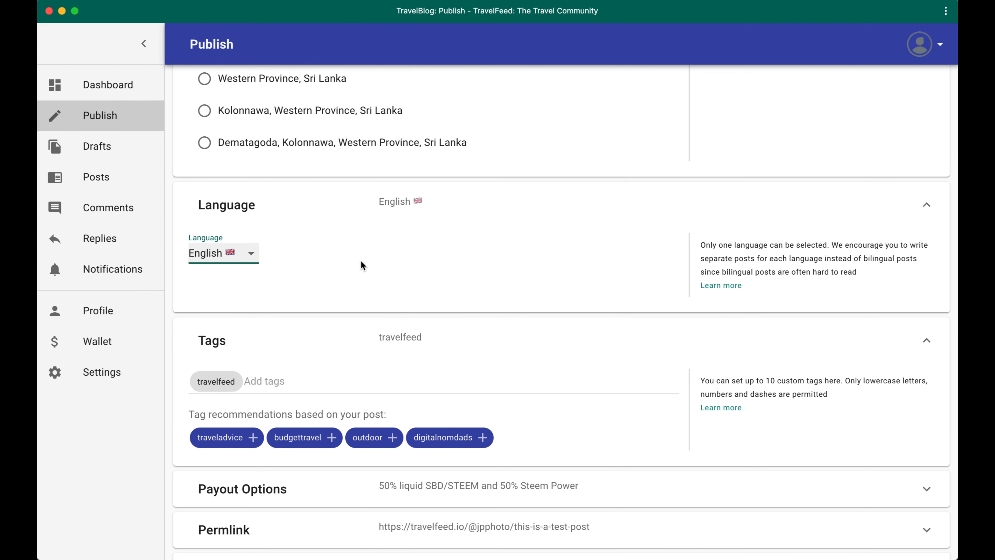
scroll(361, 266, "down", 2)
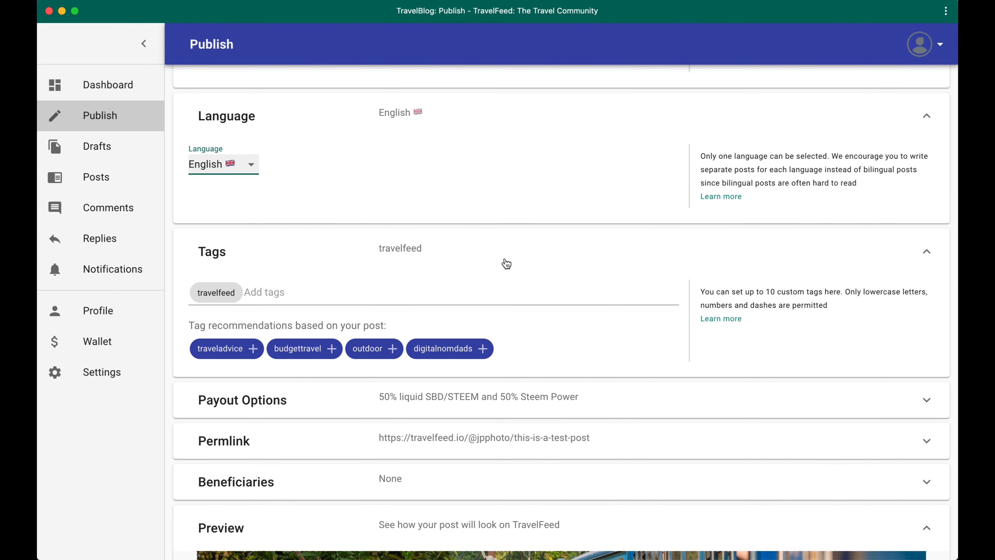
scroll(506, 262, "up", 1)
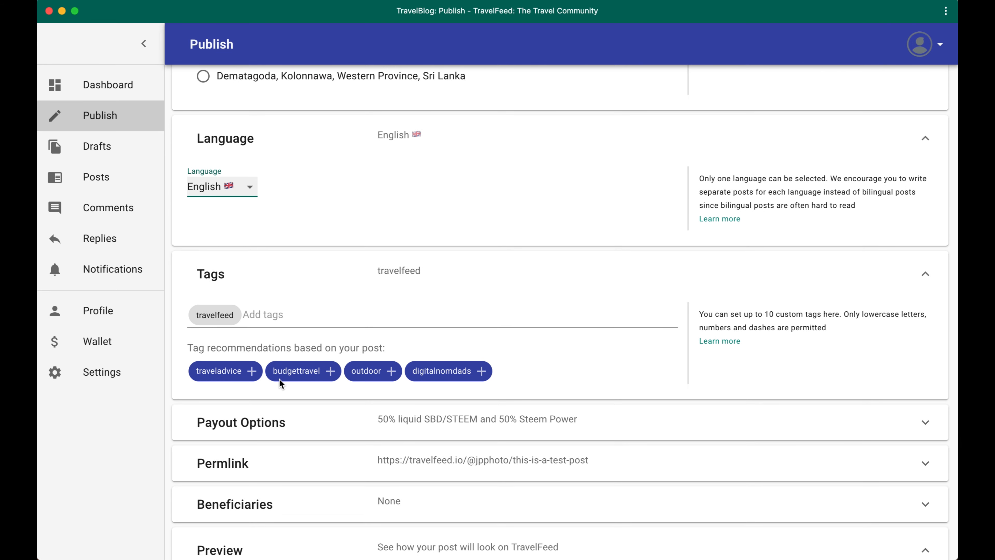
scroll(394, 337, "down", 1)
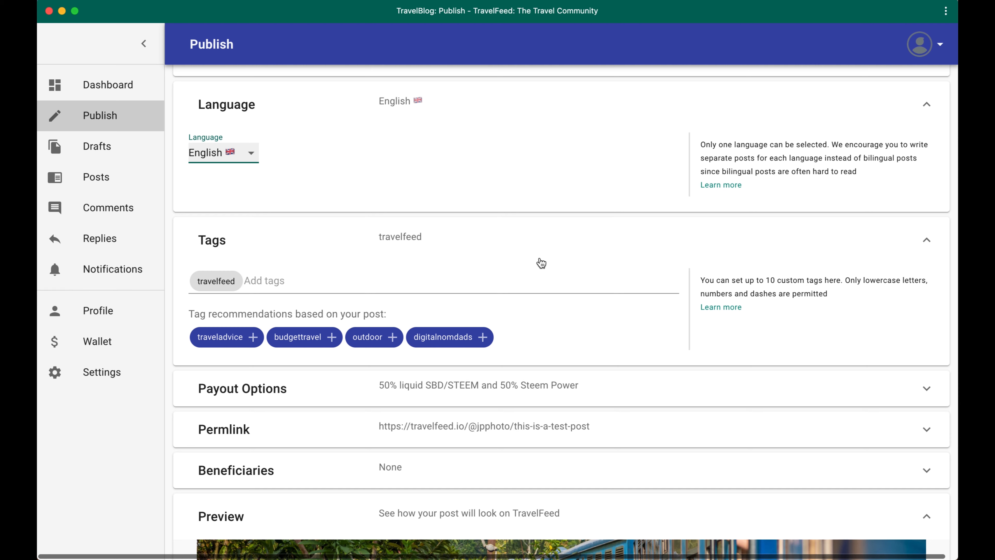
scroll(387, 298, "down", 1)
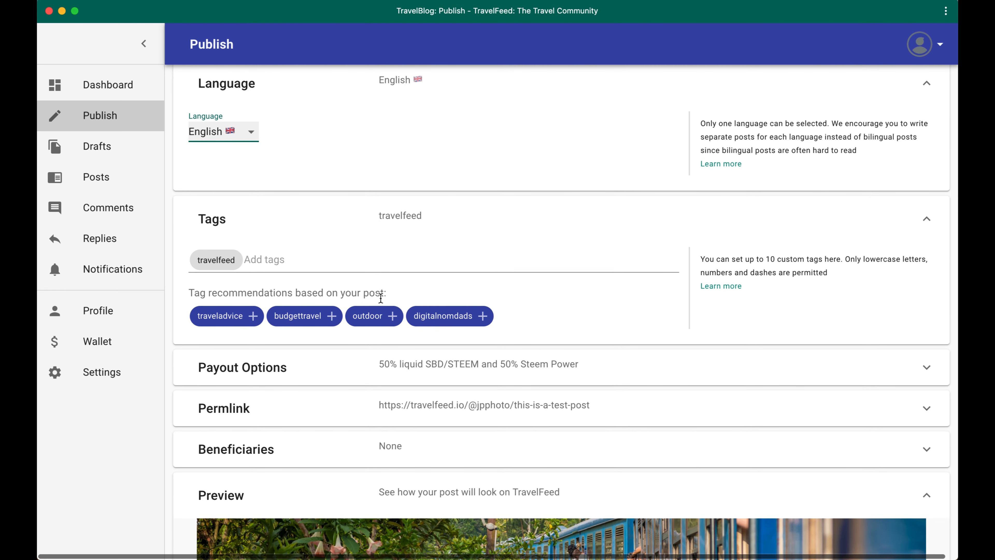
left_click(490, 318)
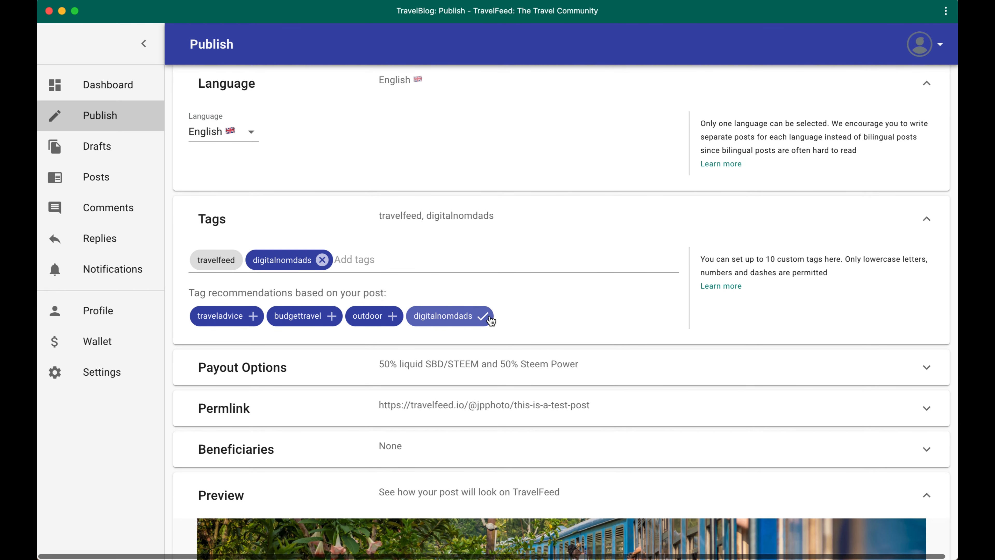
left_click(368, 258)
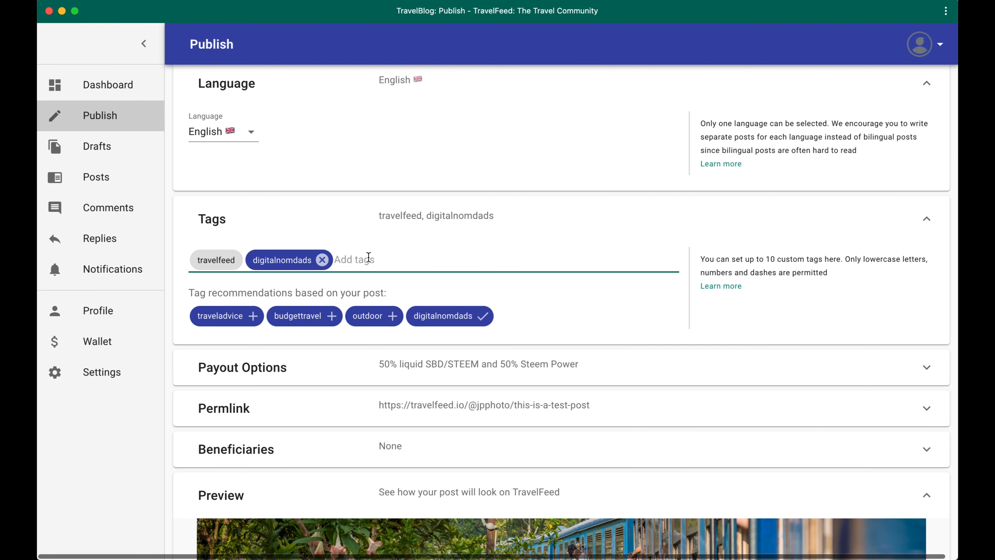
type("pal")
left_click(404, 290)
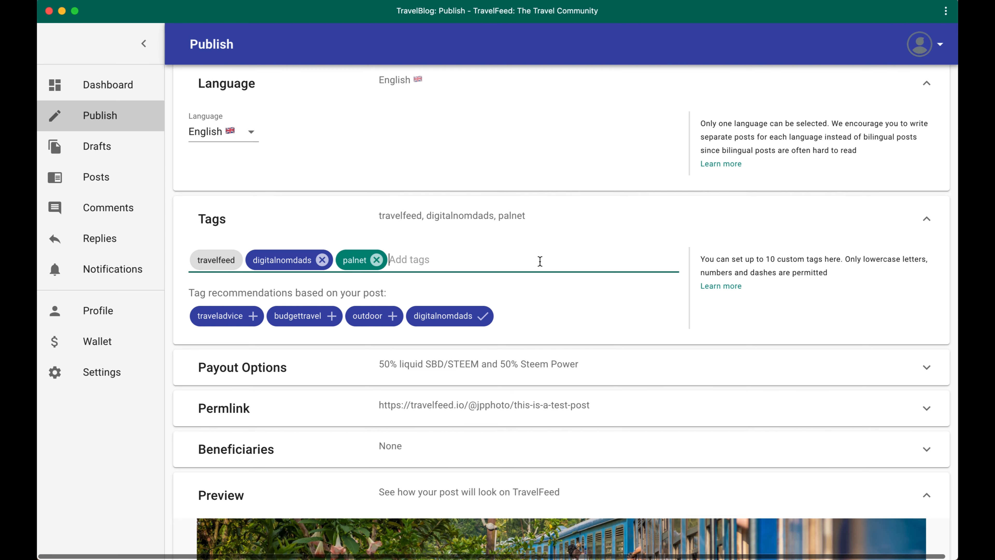
type("test")
key("Return")
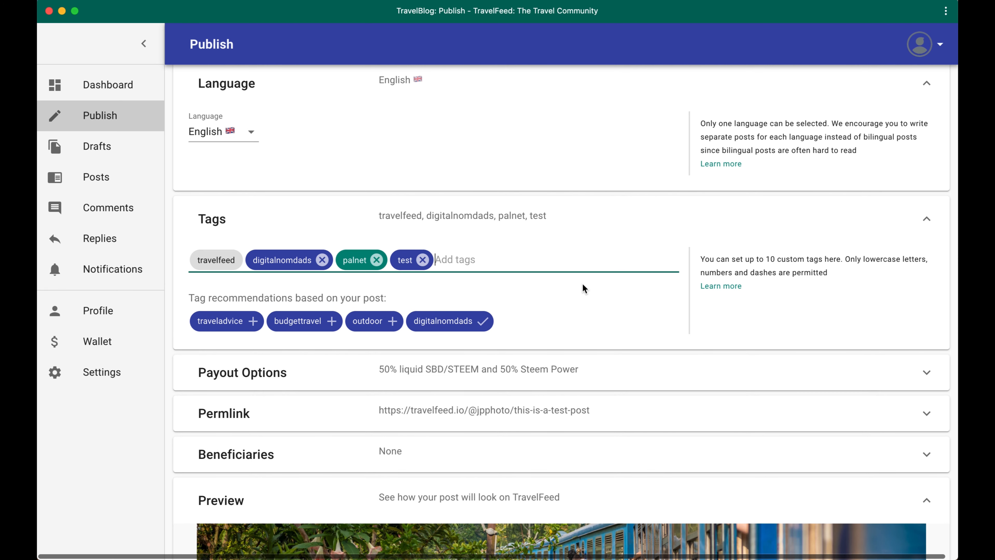
Open the payout options and permlink settings and examine the author rewards choice and the custom permlink field
scroll(582, 282, "down", 1)
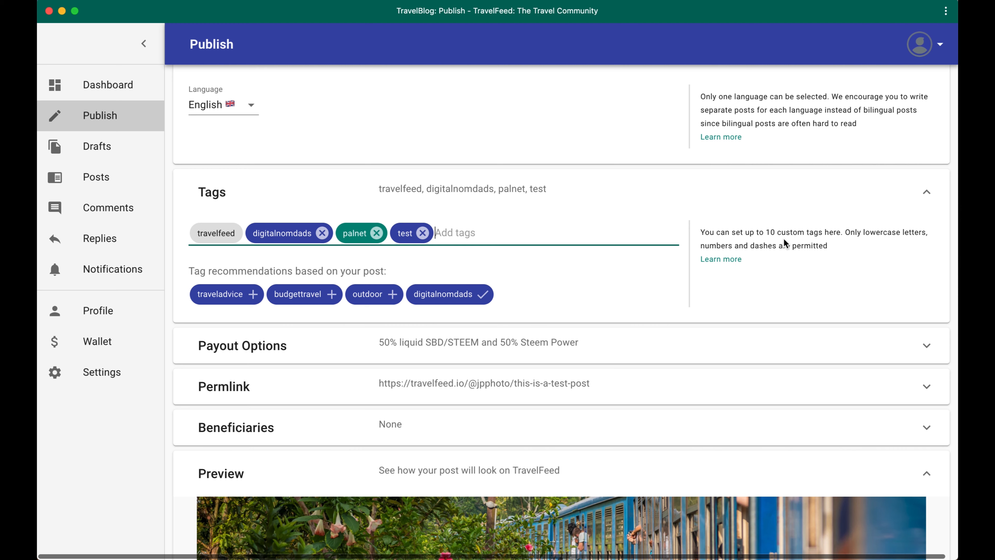
scroll(568, 274, "down", 2)
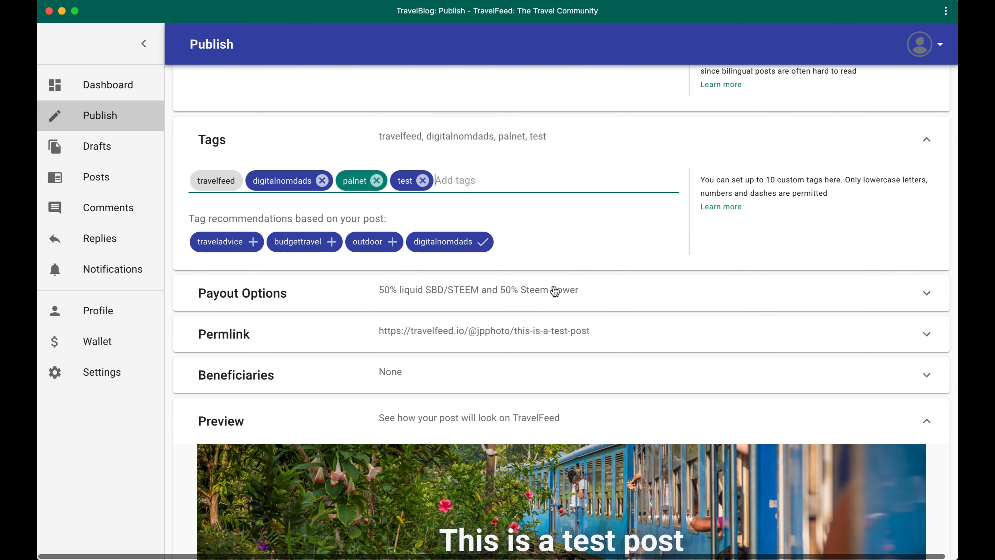
left_click(555, 291)
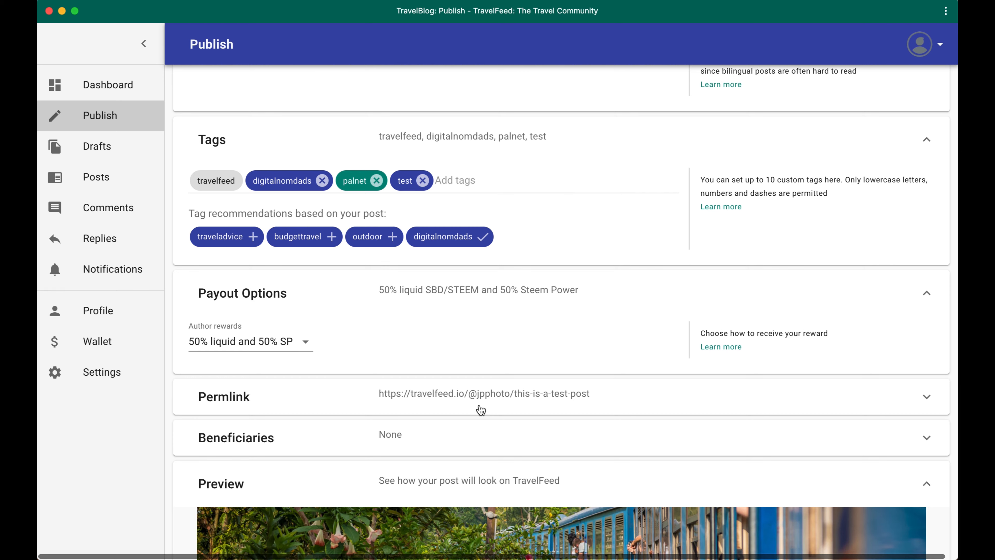
scroll(526, 320, "down", 3)
left_click(582, 320)
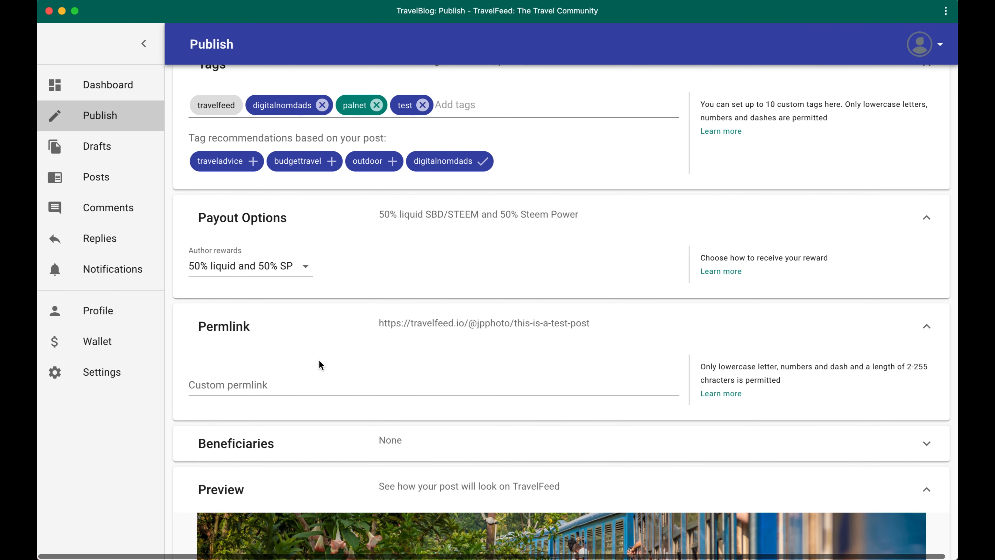
scroll(341, 382, "down", 4)
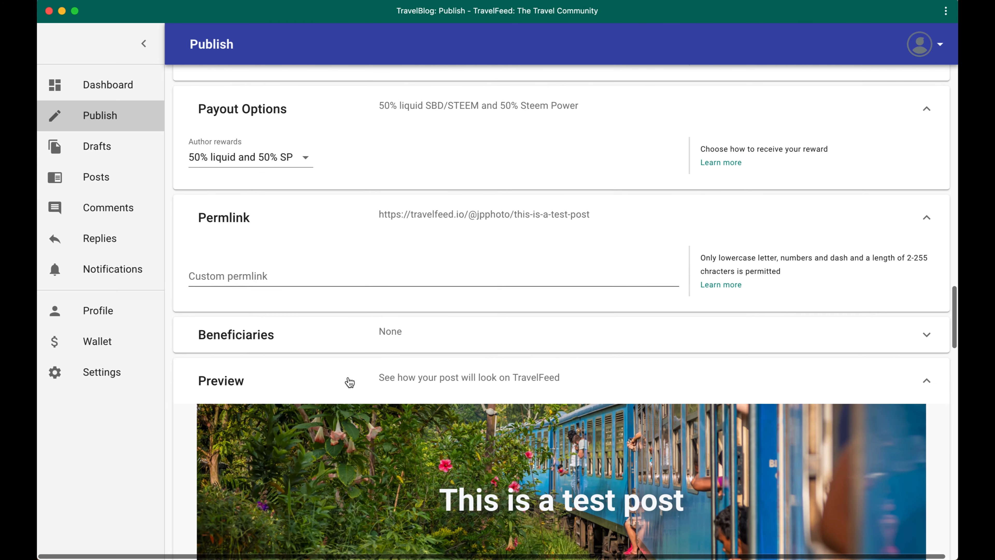
Open the post's beneficiaries settings and fill in travelfeed as the suggested beneficiary
left_click(471, 332)
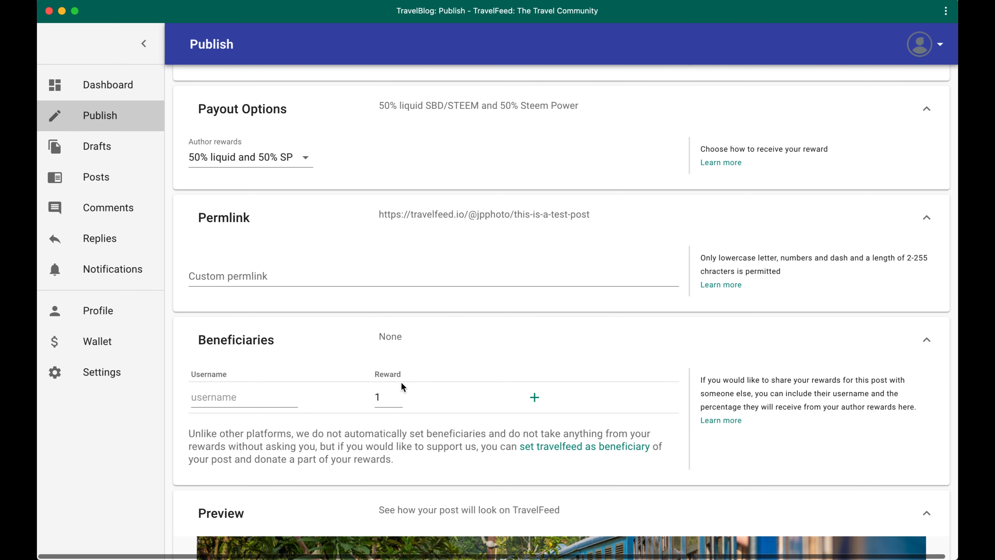
scroll(407, 396, "down", 2)
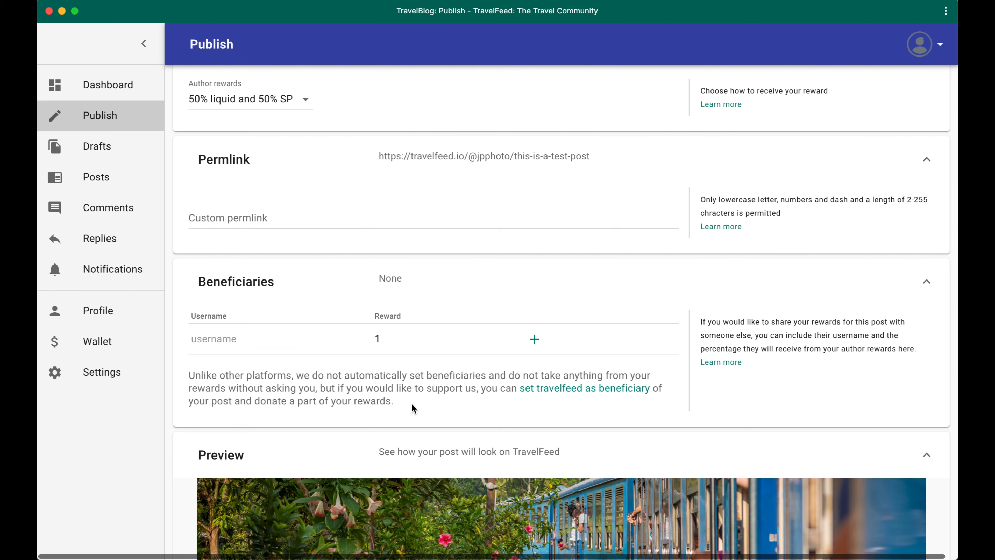
left_click(568, 392)
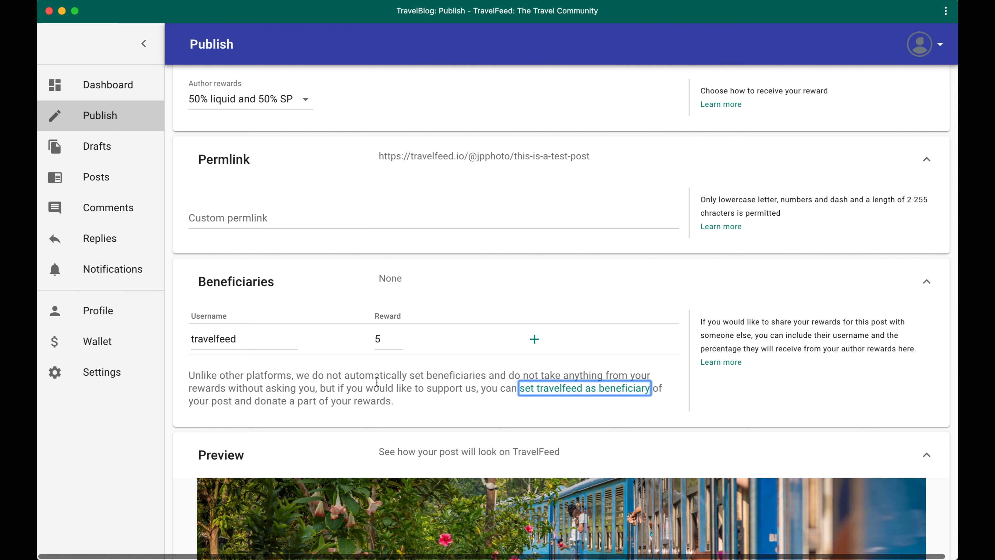
double_click(266, 337)
type("jphotography")
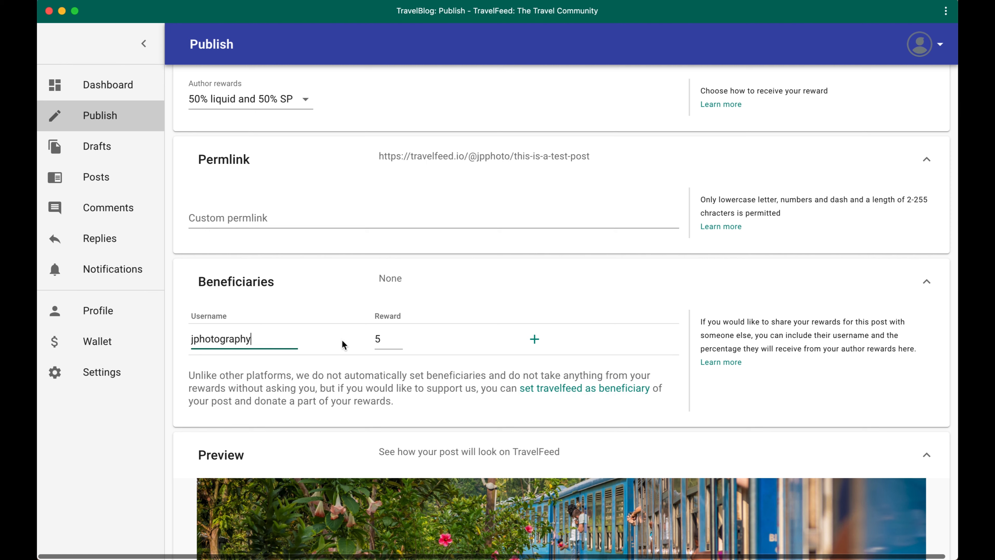
left_click(384, 339)
left_click(399, 336)
left_click(535, 340)
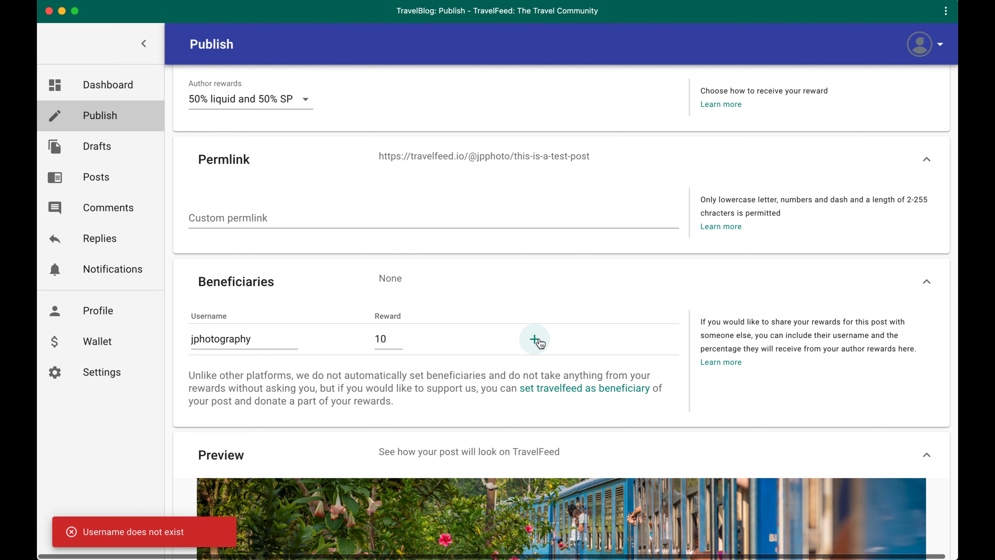
left_click(204, 339)
type("p")
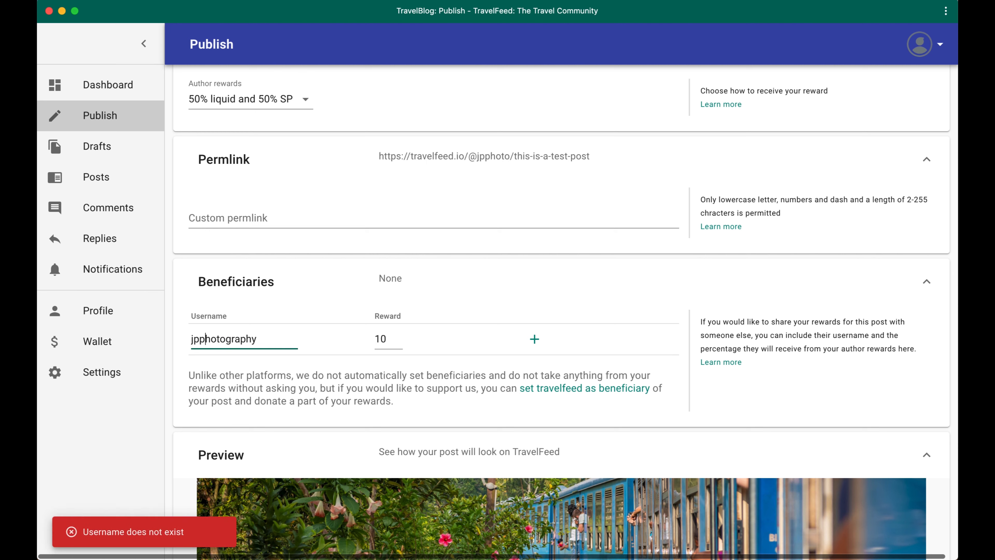
left_click(534, 339)
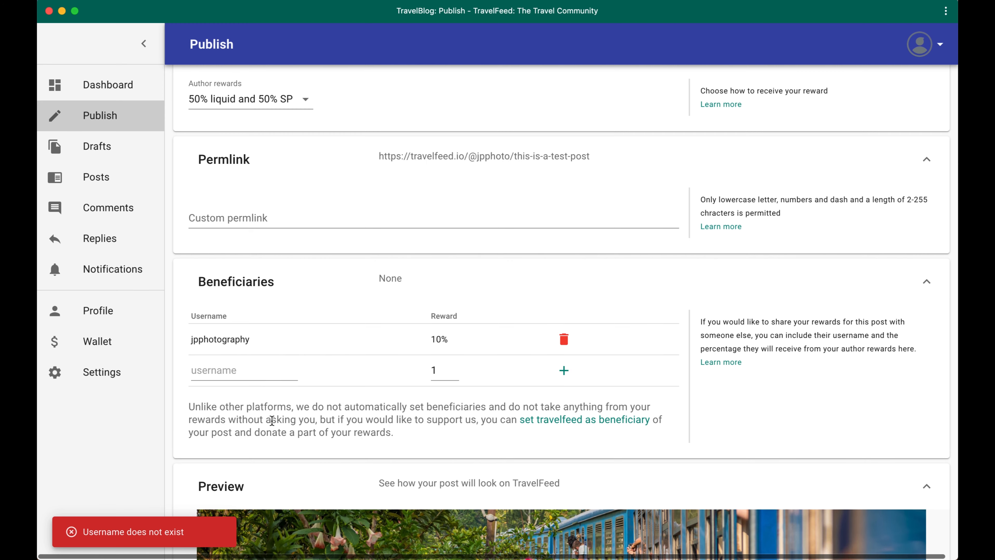
Review the post preview and the quality requirements checklist, and try to publish the post
scroll(272, 421, "down", 2)
scroll(562, 309, "down", 2)
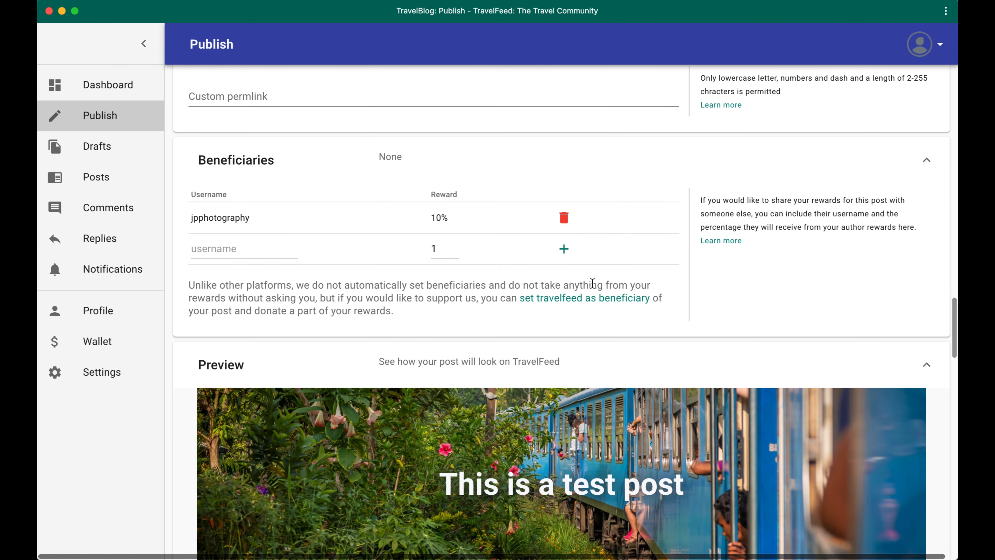
scroll(593, 283, "down", 6)
scroll(553, 227, "down", 3)
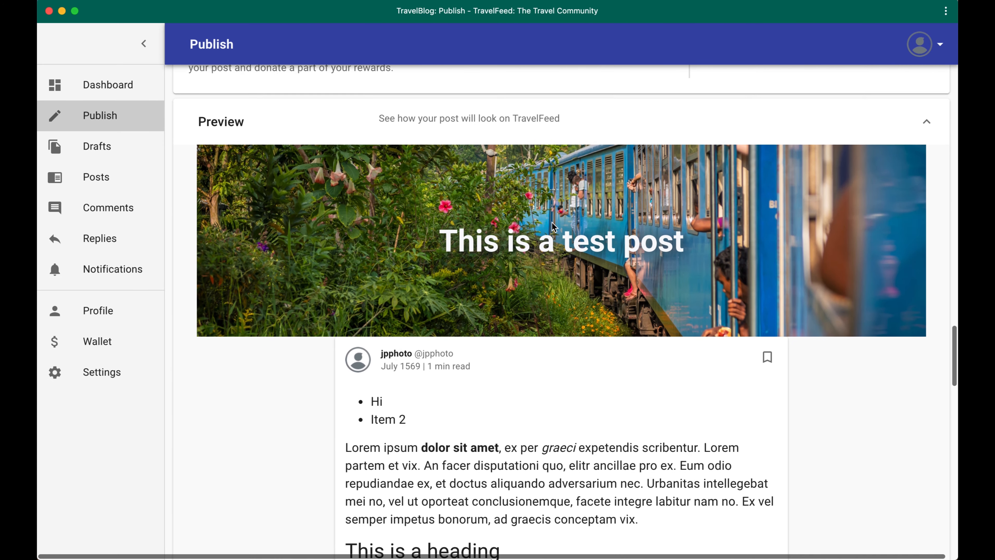
scroll(553, 227, "down", 10)
scroll(553, 227, "up", 5)
scroll(553, 227, "down", 6)
scroll(840, 236, "down", 12)
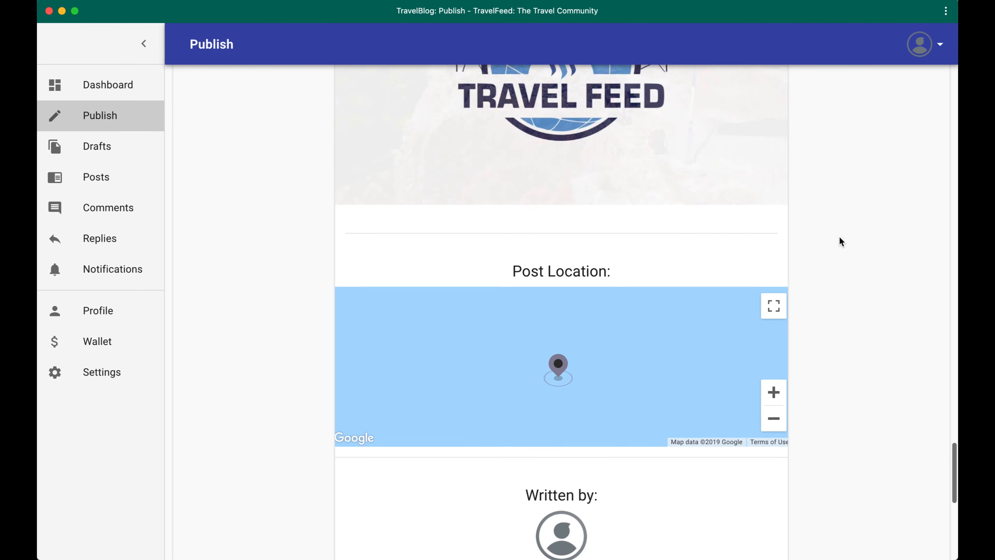
scroll(840, 237, "down", 10)
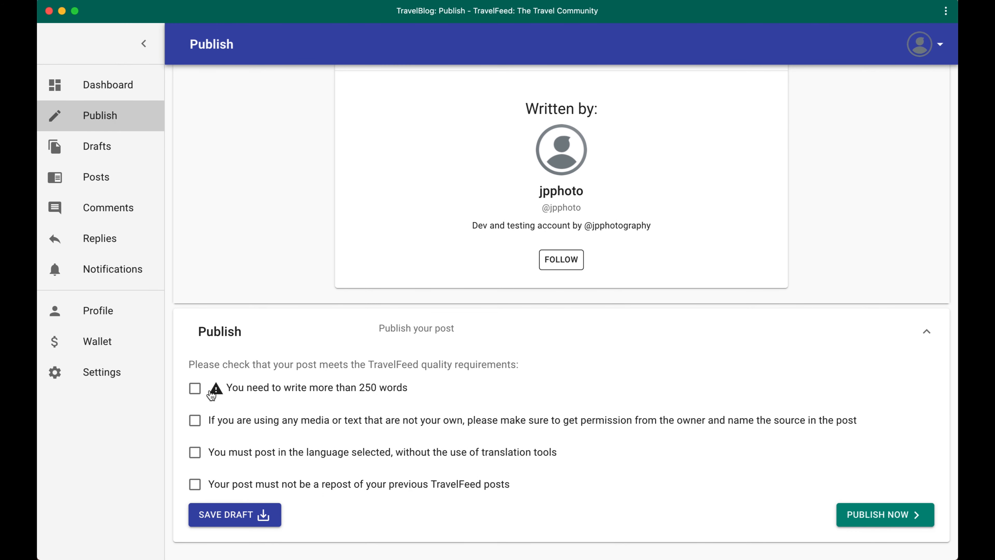
left_click(874, 518)
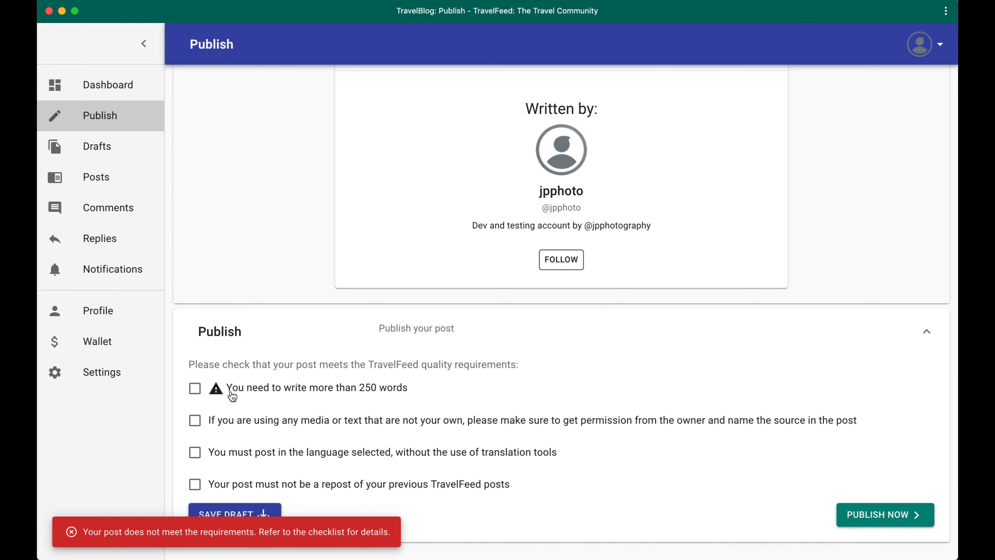
Switch to the browser's lorem ipsum generator, generate 250 words of Standard Lipsum, and select the generated text for copying
scroll(404, 386, "up", 20)
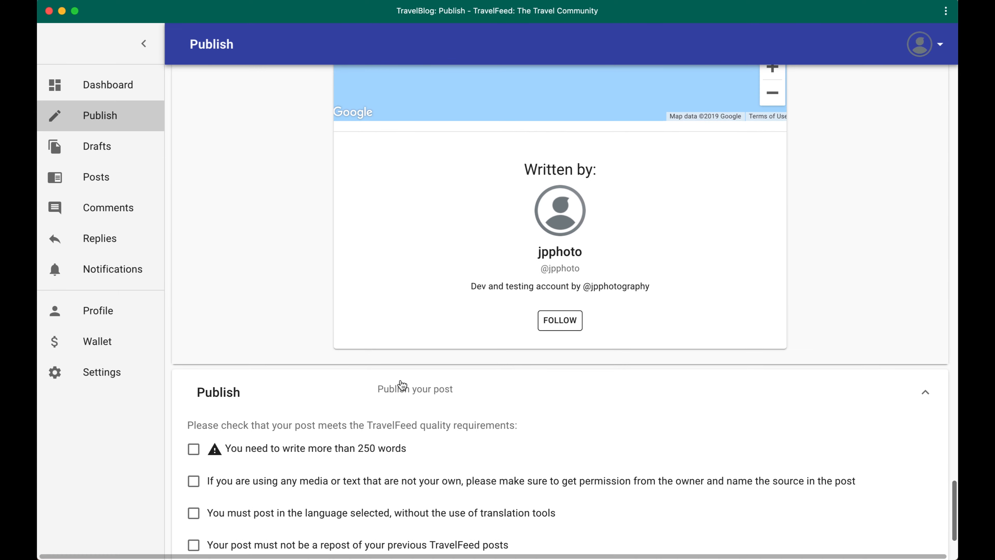
scroll(438, 237, "up", 5)
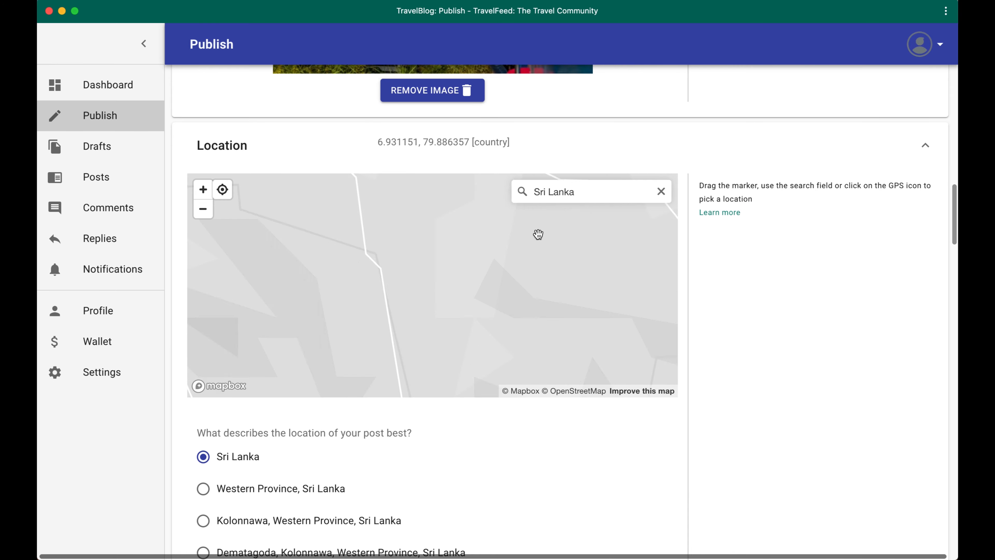
scroll(863, 156, "up", 20)
scroll(861, 151, "up", 10)
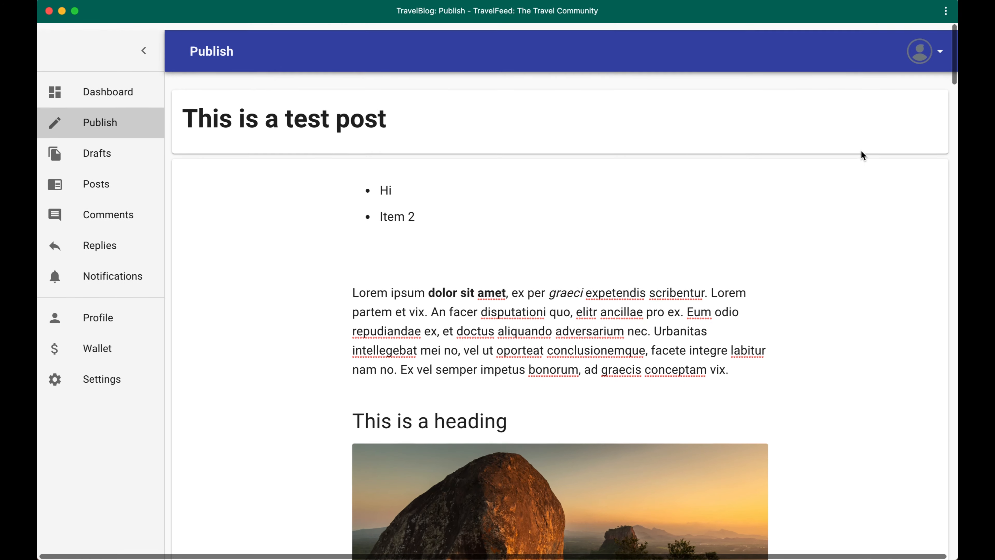
key("ctrl+Right")
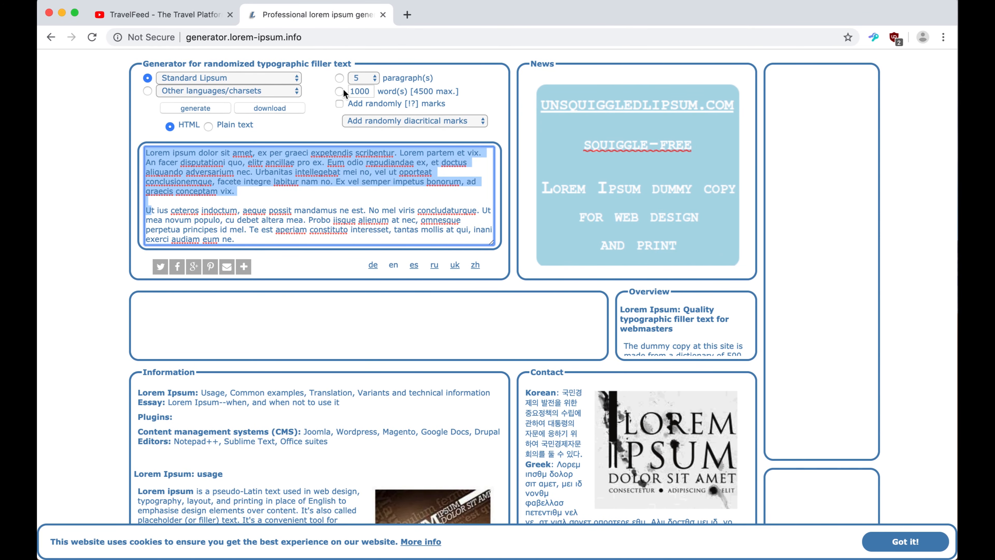
left_click(339, 92)
type("250")
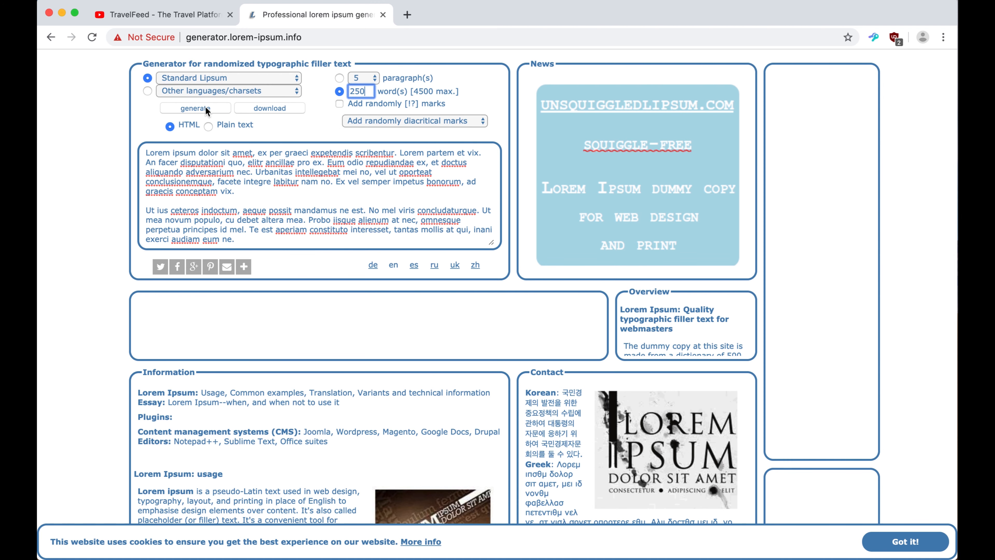
left_click(205, 111)
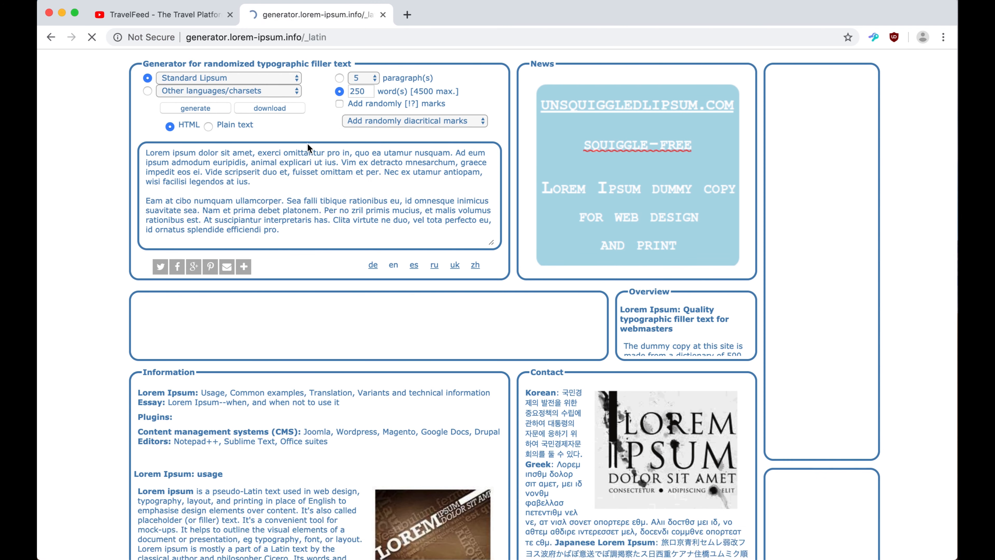
left_click(289, 190)
Return to the TravelFeed editor and paste the generated text into the post body below the embedded video
key("ctrl+Left")
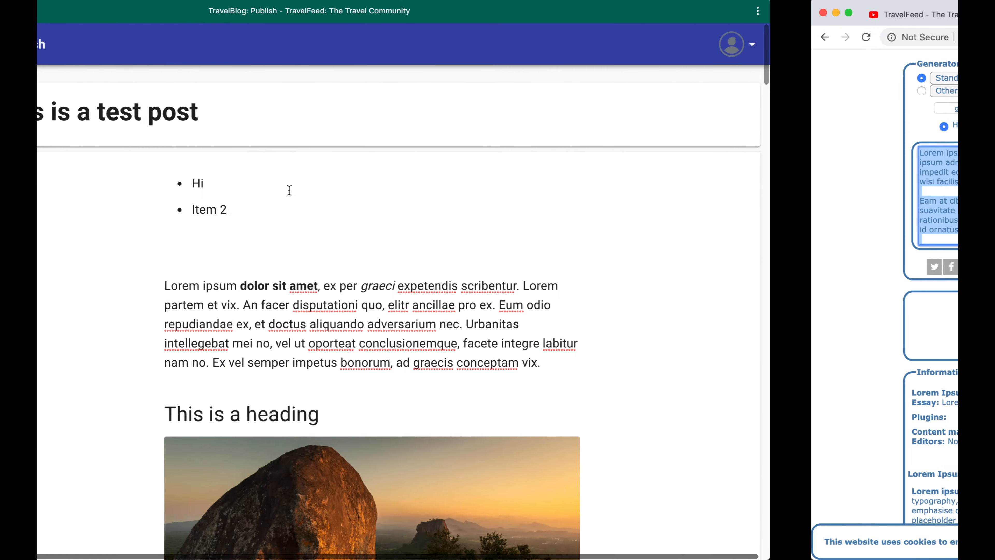
scroll(477, 282, "down", 15)
scroll(477, 281, "up", 5)
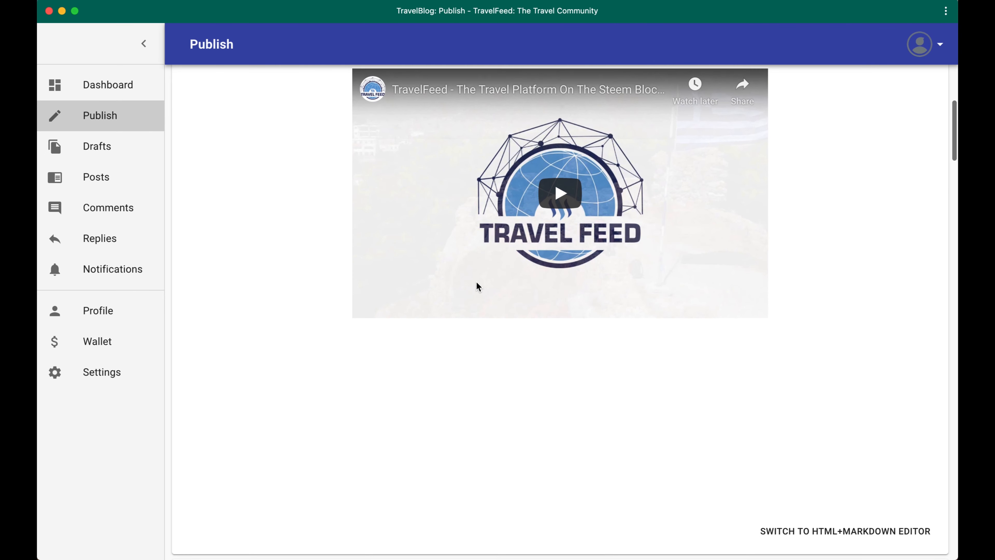
left_click(452, 348)
key("super+v")
Publish the test post and confirm the transaction in Steem Keychain, closing its final message
scroll(451, 352, "down", 5)
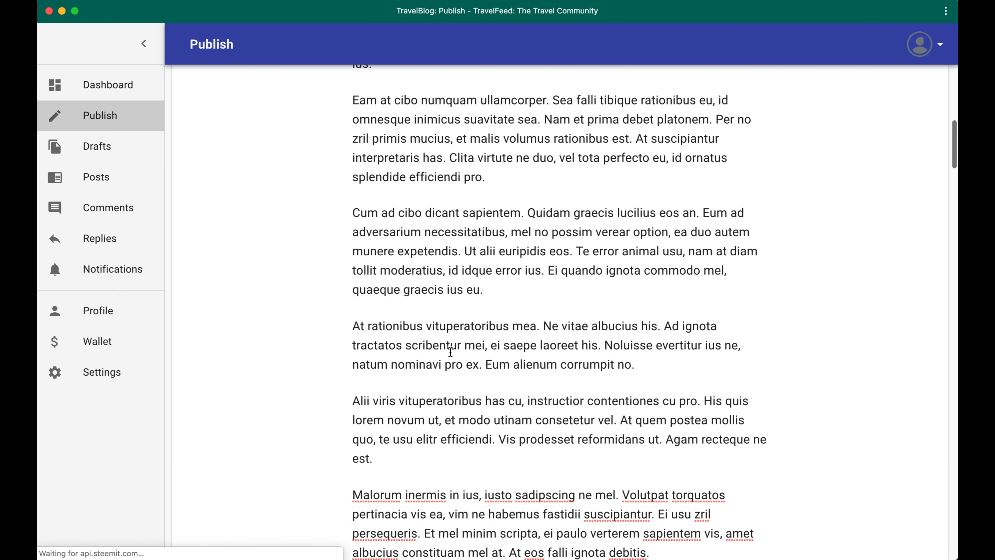
scroll(451, 352, "down", 5)
scroll(551, 216, "down", 15)
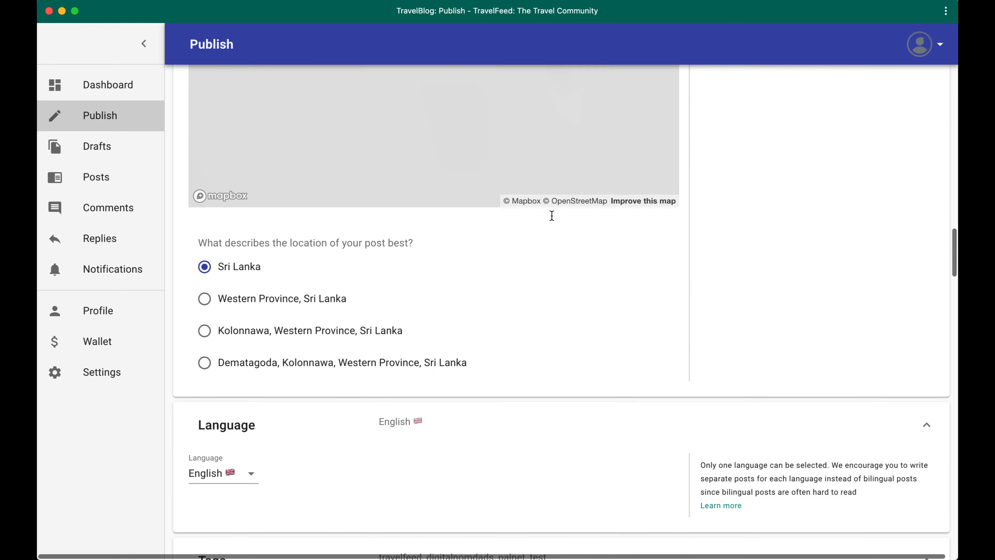
scroll(551, 215, "up", 3)
scroll(551, 216, "down", 5)
scroll(729, 318, "down", 15)
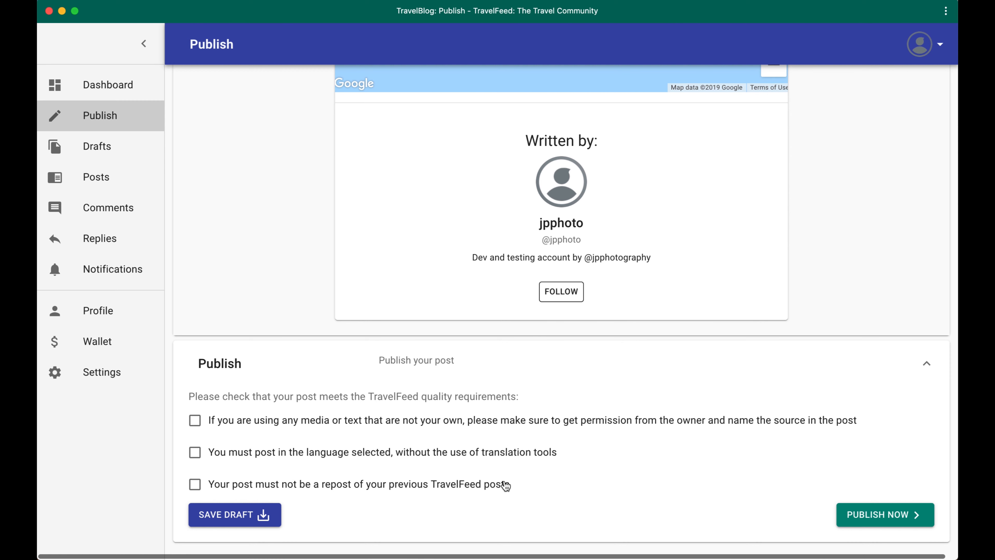
scroll(837, 488, "down", 1)
left_click(865, 515)
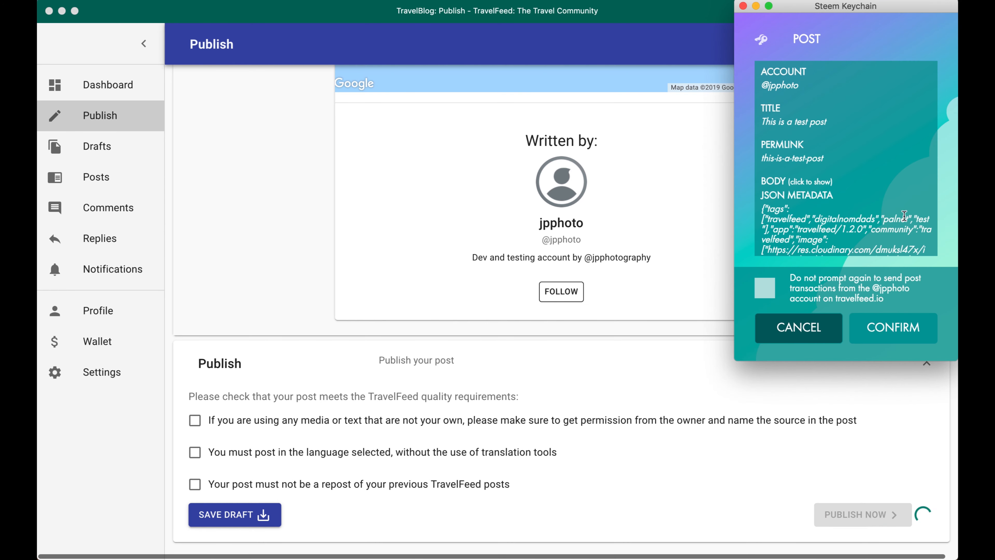
scroll(811, 188, "down", 3)
scroll(811, 188, "up", 3)
left_click(885, 319)
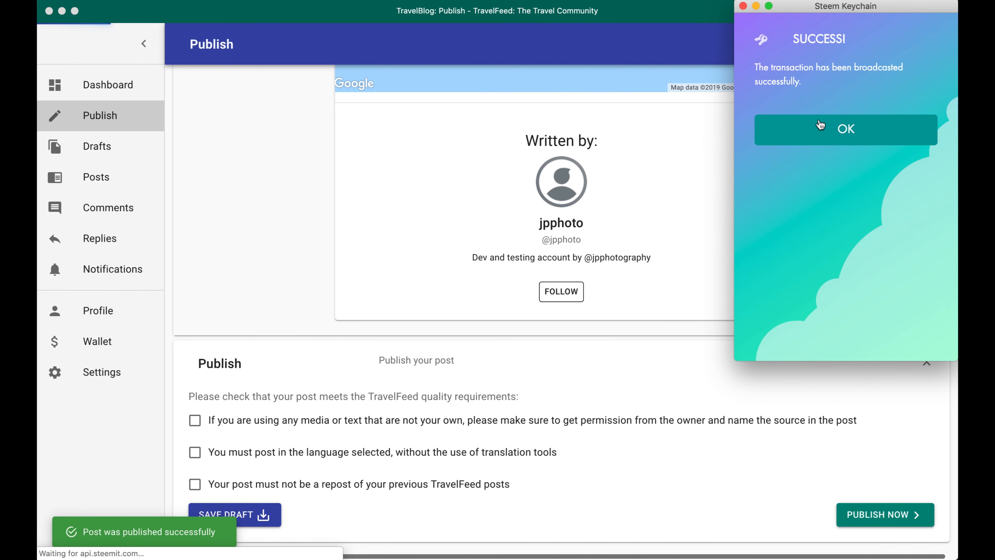
left_click(824, 135)
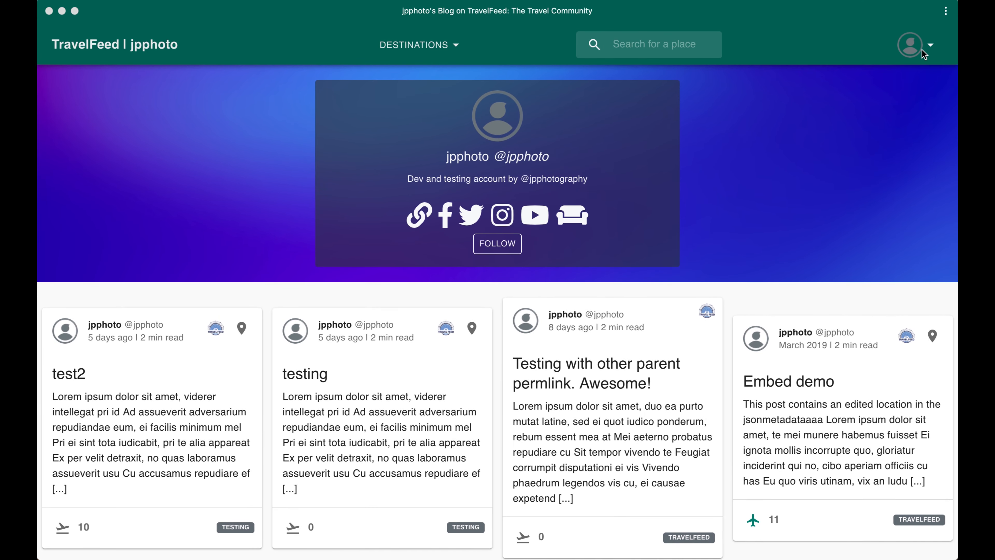
Go from the blog page to the dashboard and start a new post
left_click(913, 46)
left_click(915, 81)
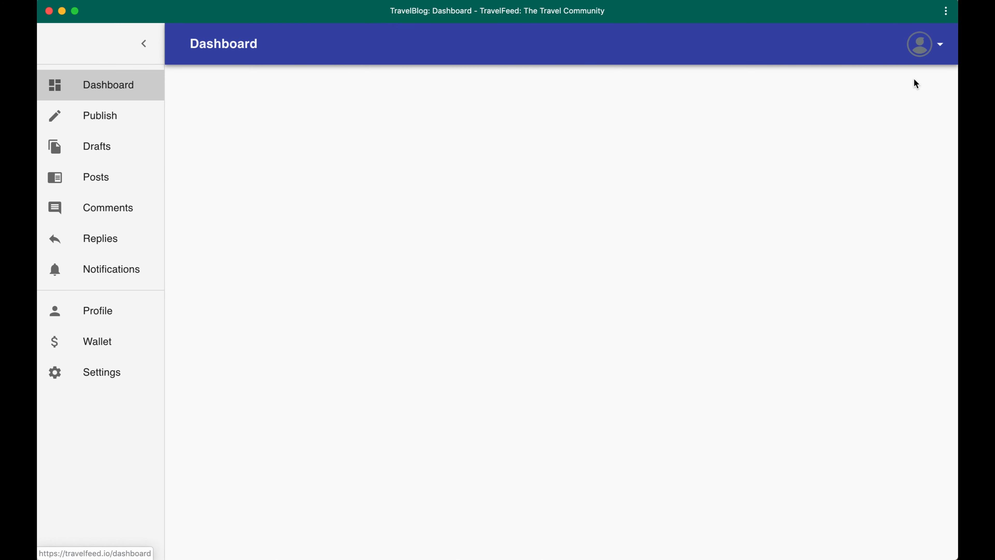
left_click(100, 114)
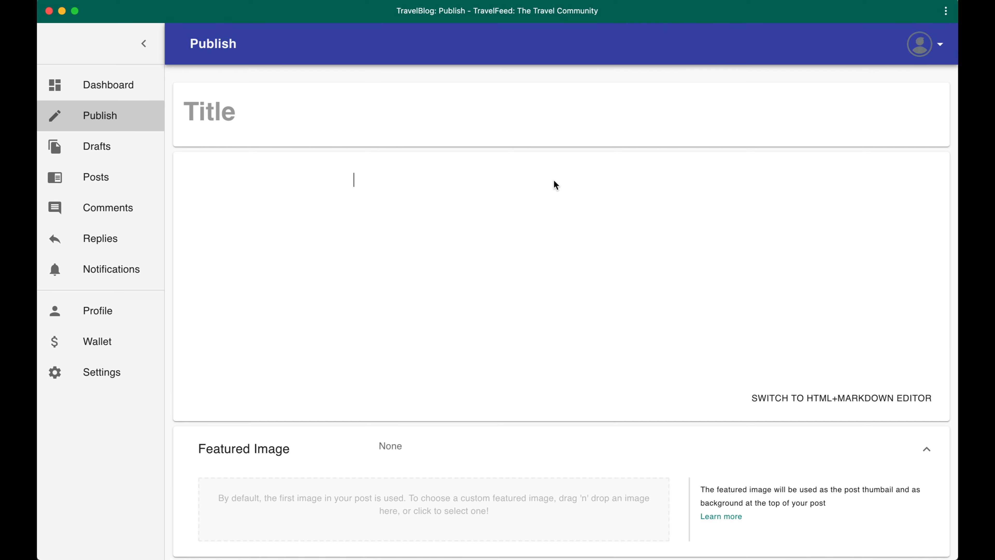
Switch the new post to the HTML+Markdown editor and title it Markdown
left_click(833, 399)
left_click(344, 218)
left_click(246, 134)
type("M")
key("BackSpace")
type("Markdown")
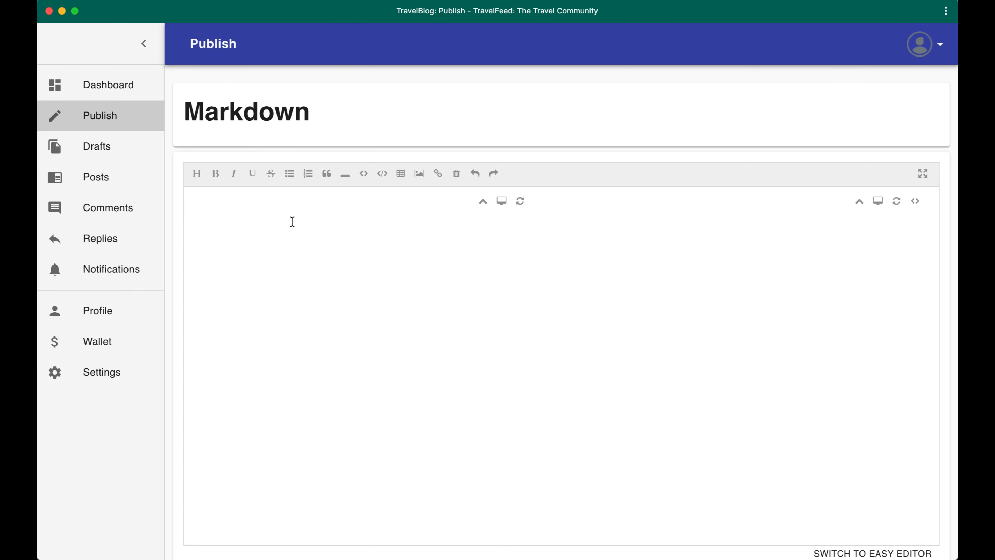
Write the bold Markdown line **This is markdowon** in the post body
left_click(292, 222)
type("**This is markdop")
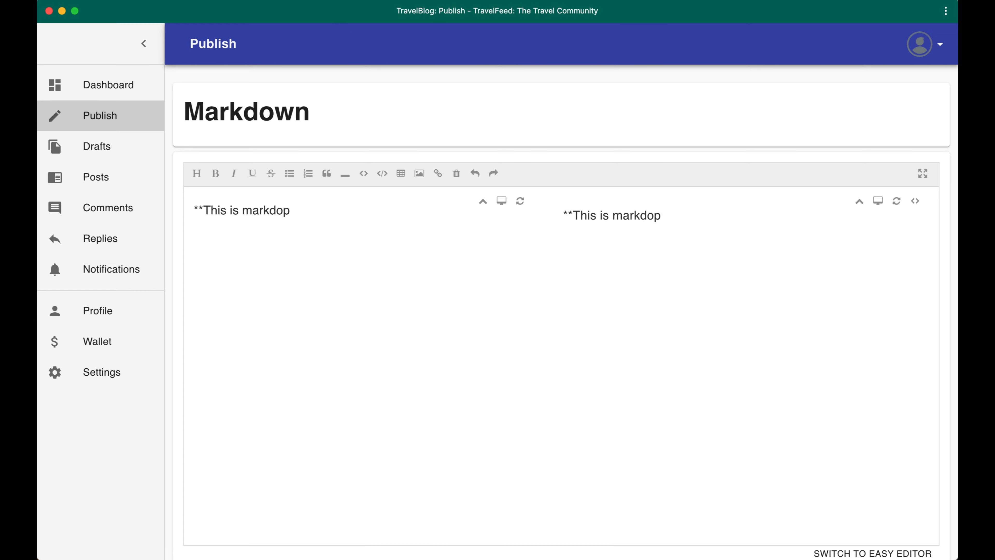
key("BackSpace")
type("won**")
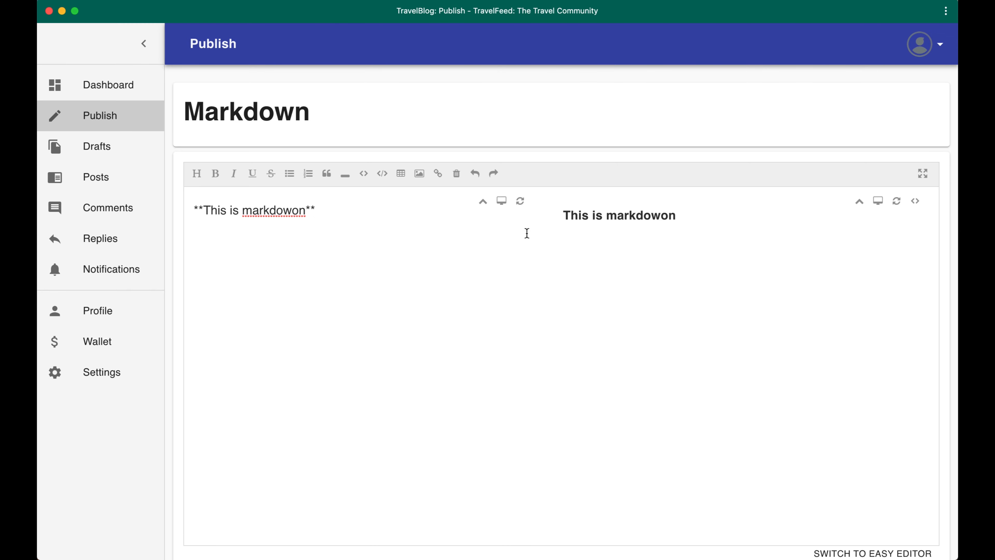
Switch the Markdown post back to the EasyEditor, accepting the conversion
scroll(251, 207, "down", 1)
scroll(574, 276, "down", 3)
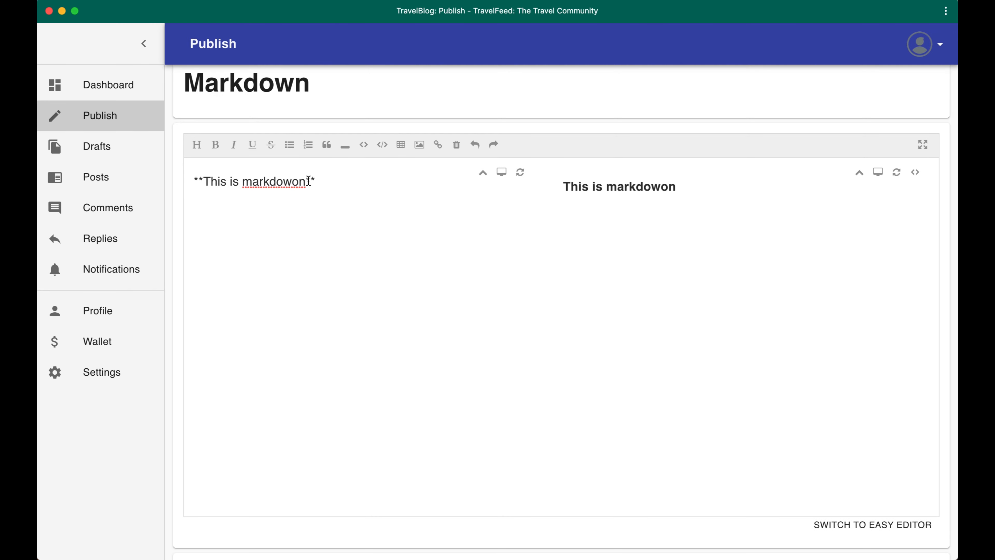
scroll(863, 503, "up", 1)
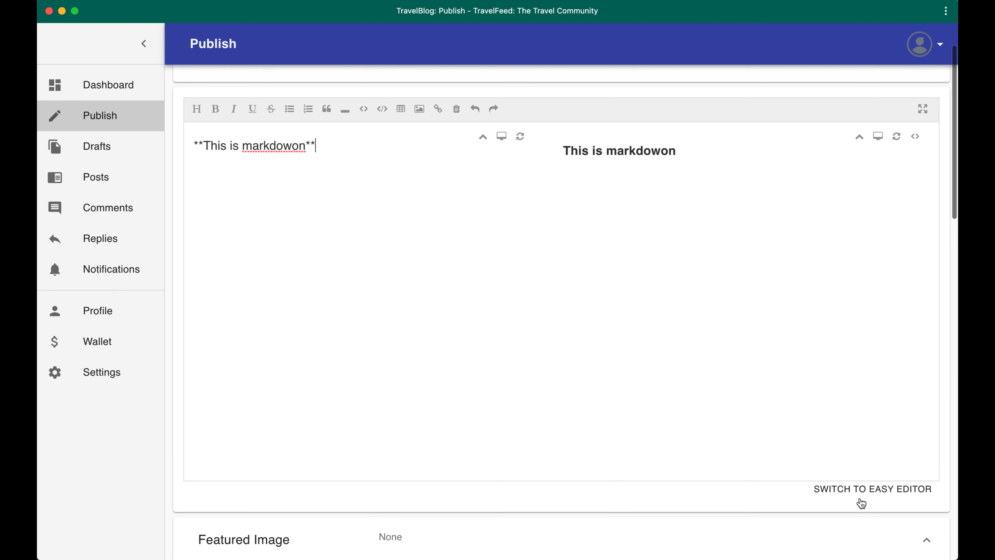
left_click(891, 487)
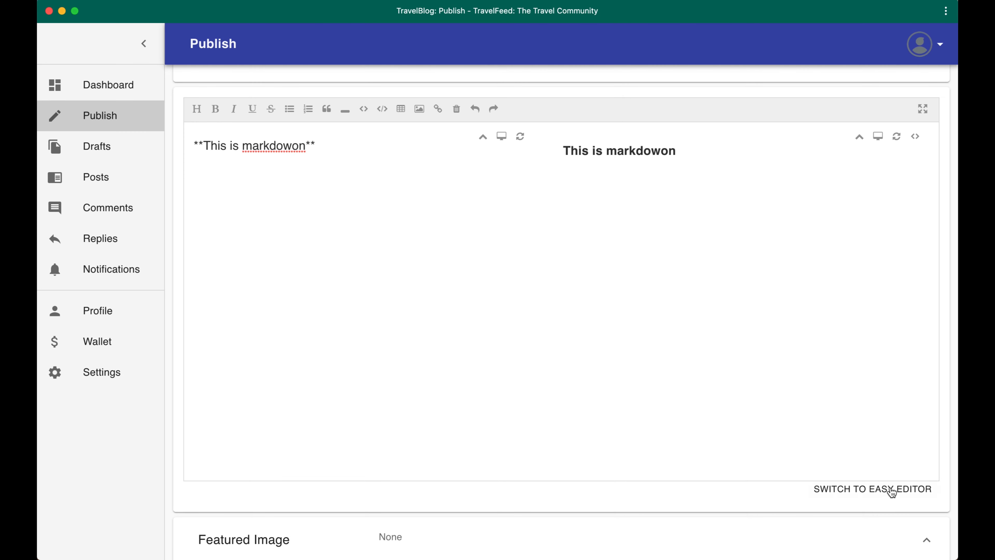
left_click(891, 487)
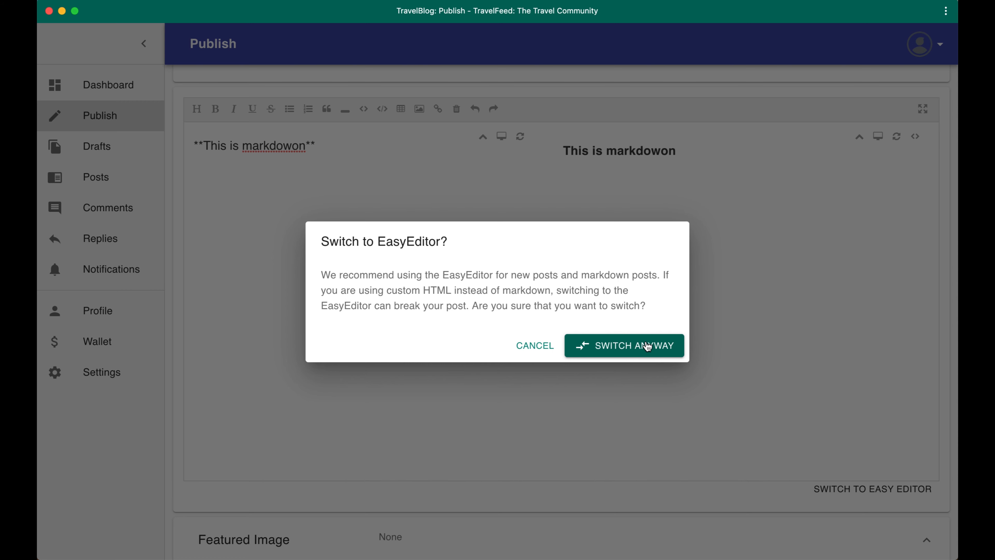
left_click(624, 346)
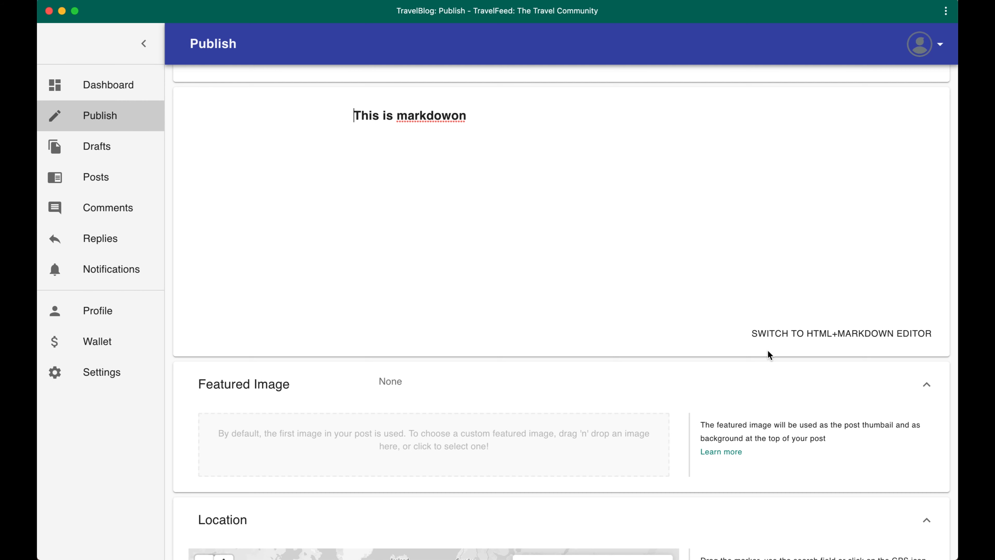
scroll(838, 321, "up", 2)
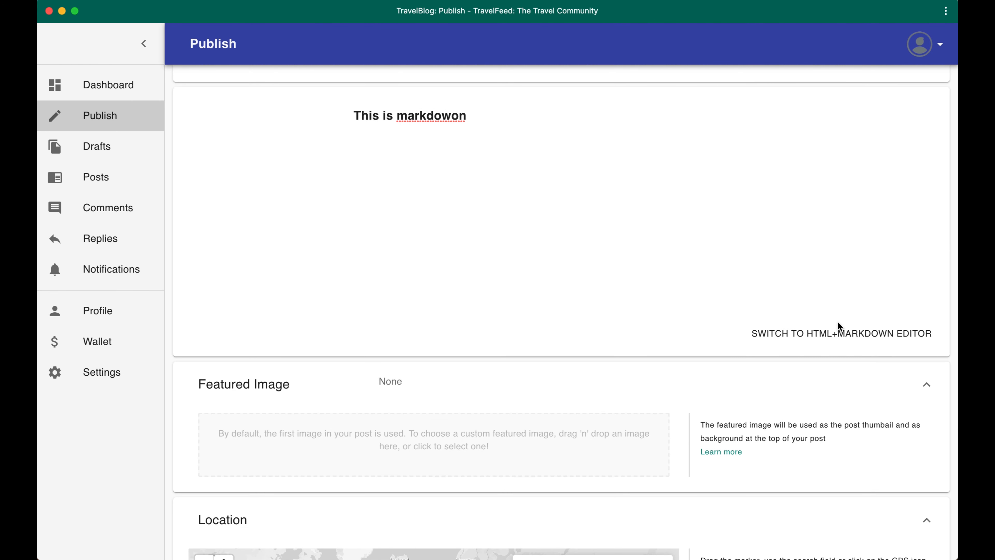
scroll(838, 320, "up", 2)
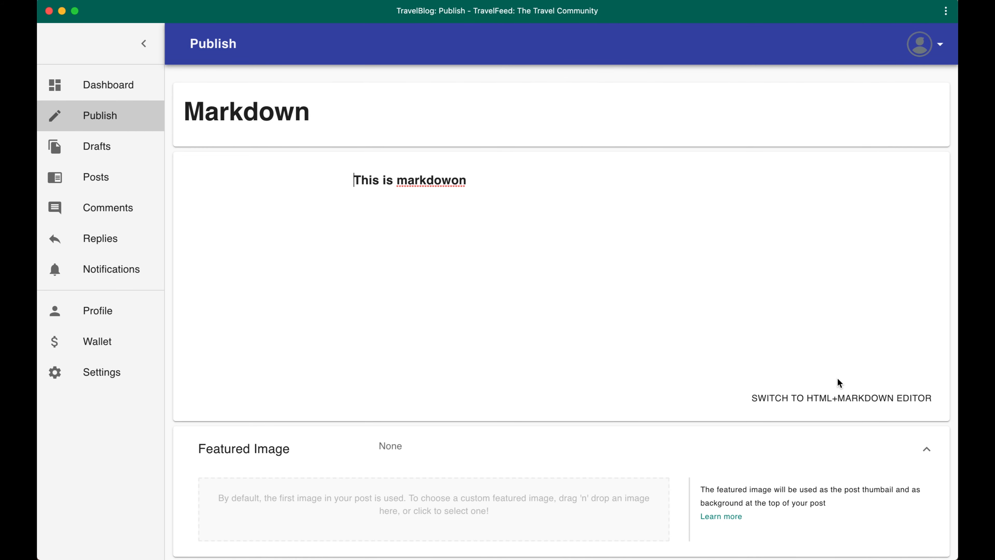
Switch the Markdown post from the EasyEditor back to the HTML+Markdown editor
left_click(530, 198)
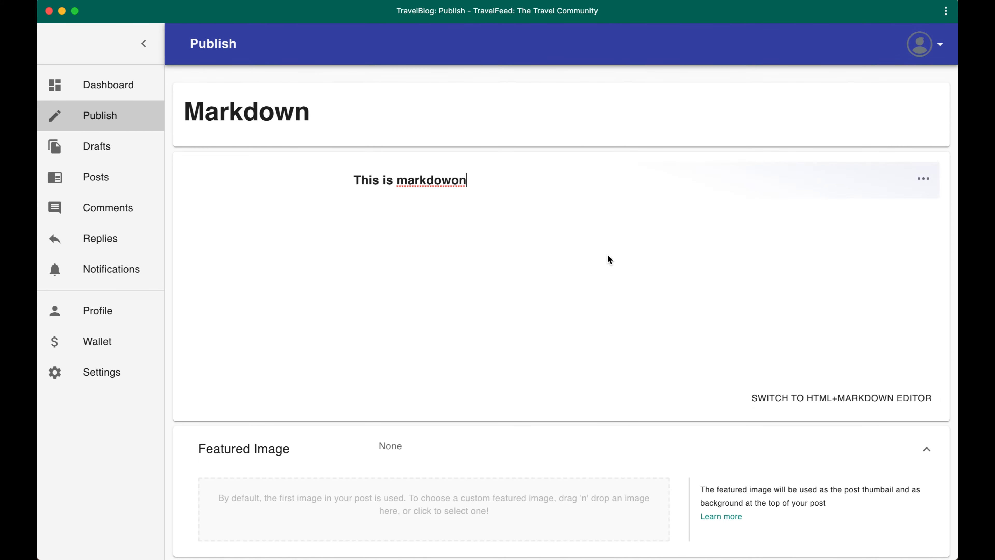
left_click(850, 400)
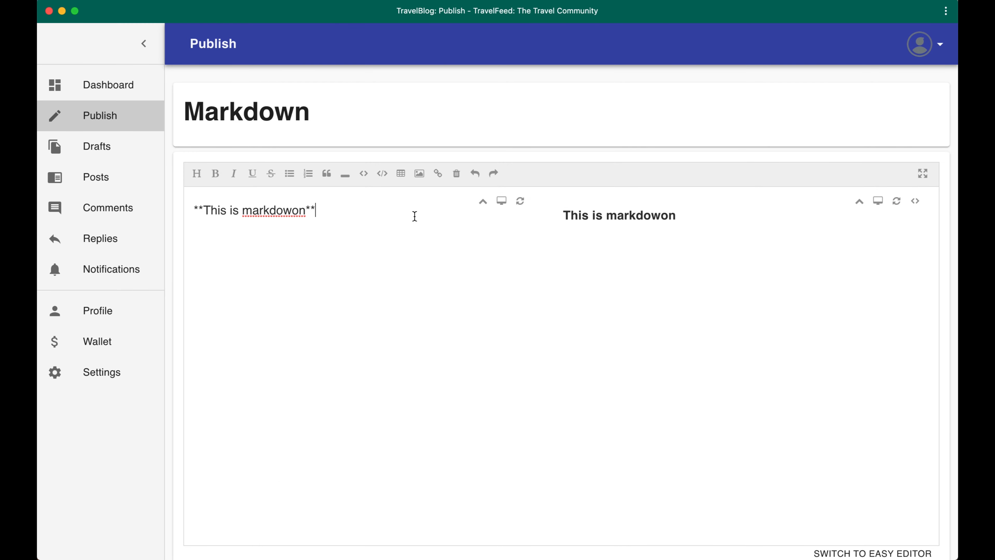
scroll(524, 294, "down", 2)
scroll(524, 294, "up", 2)
left_click(376, 291)
scroll(458, 292, "down", 3)
scroll(458, 293, "up", 1)
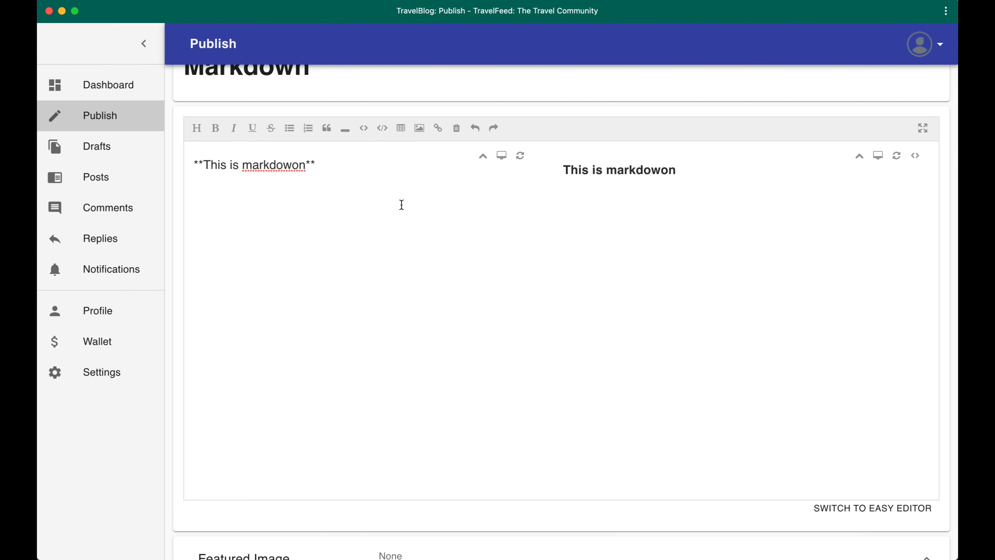
Expand the Markdown editor to full screen and add many short placeholder lines such as asdasd, asd, as and d below the bold line
left_click(923, 128)
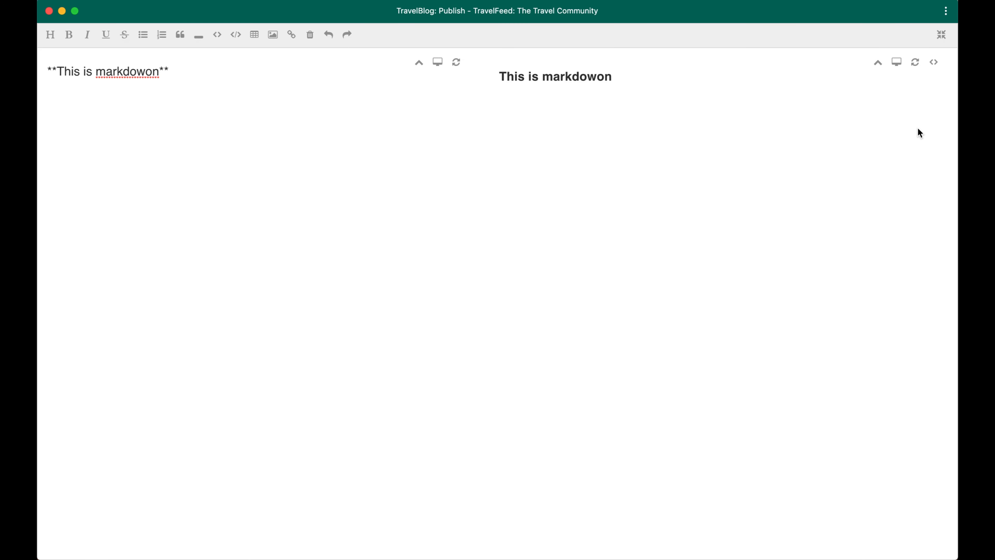
type("asdasd sa d asd as")
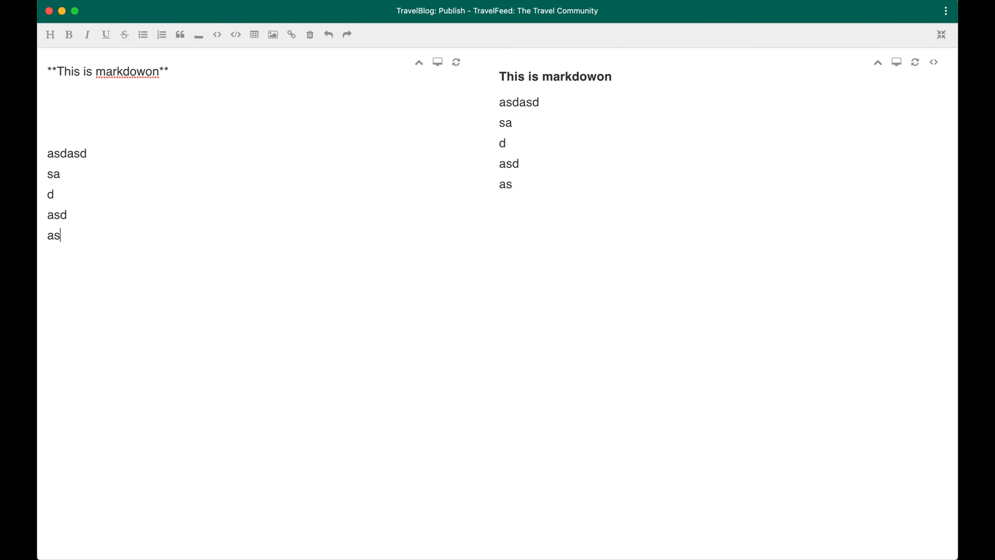
type("d as d asd as d asd as d sad as")
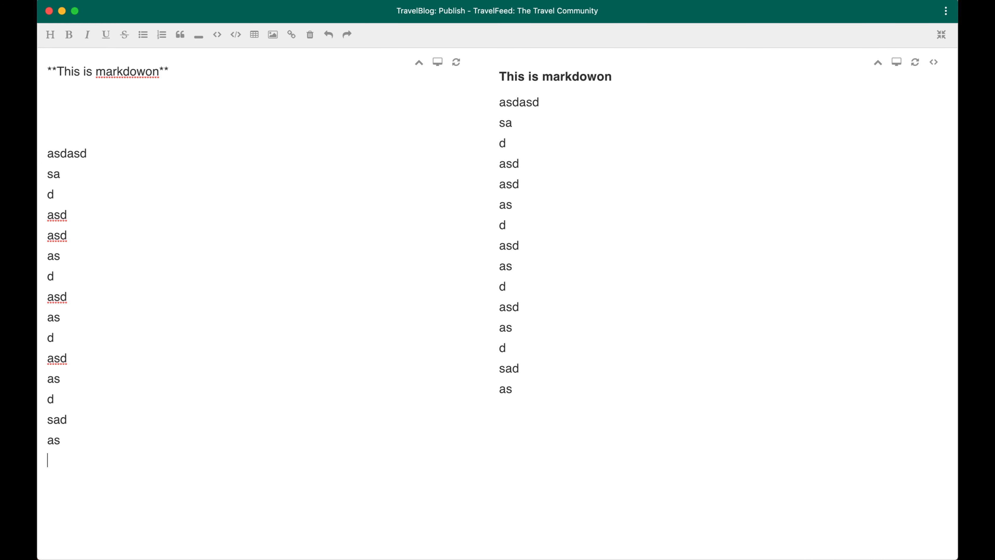
type(" dd asd as d as as d")
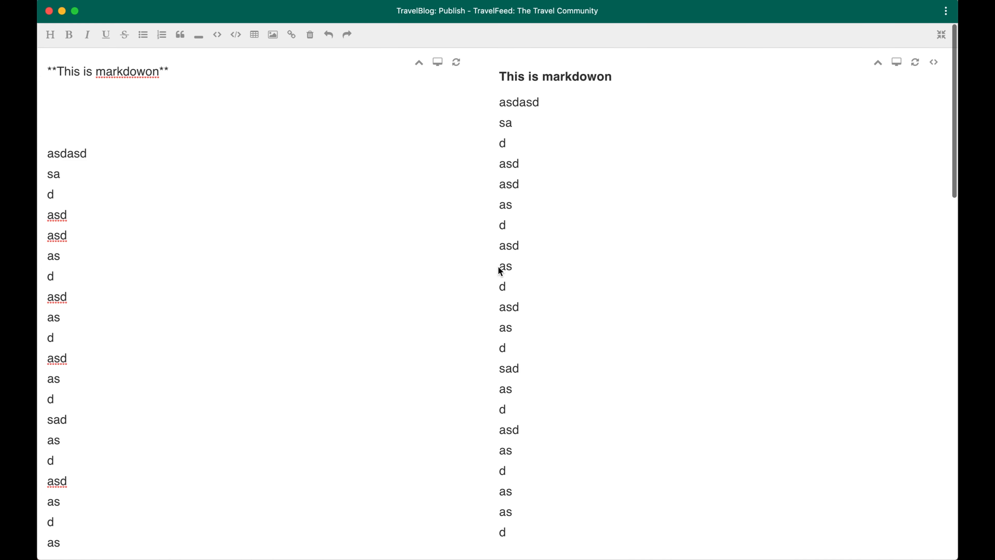
type(" asd asd asd  asd asd as d")
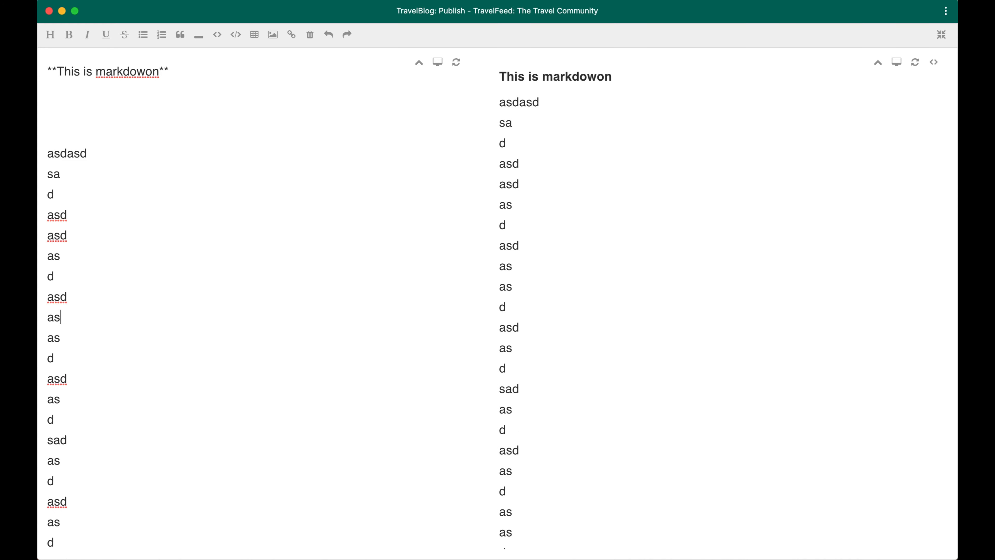
type(" asd asd d as asd")
Check how the Markdown source and the preview scroll together, and leave full-screen mode
scroll(433, 332, "down", 5)
scroll(433, 332, "up", 2)
scroll(433, 331, "down", 1)
scroll(433, 331, "down", 3)
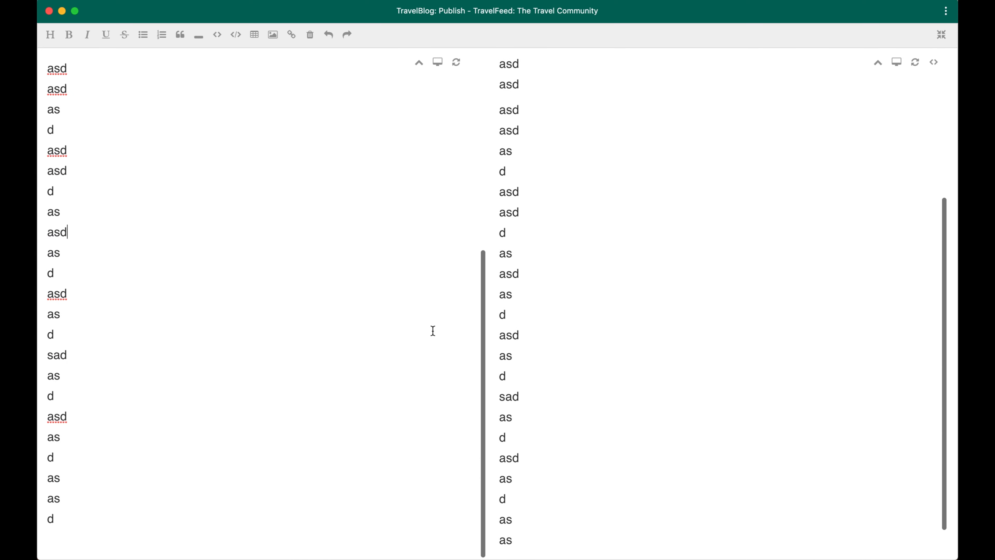
scroll(435, 327, "up", 5)
left_click(942, 35)
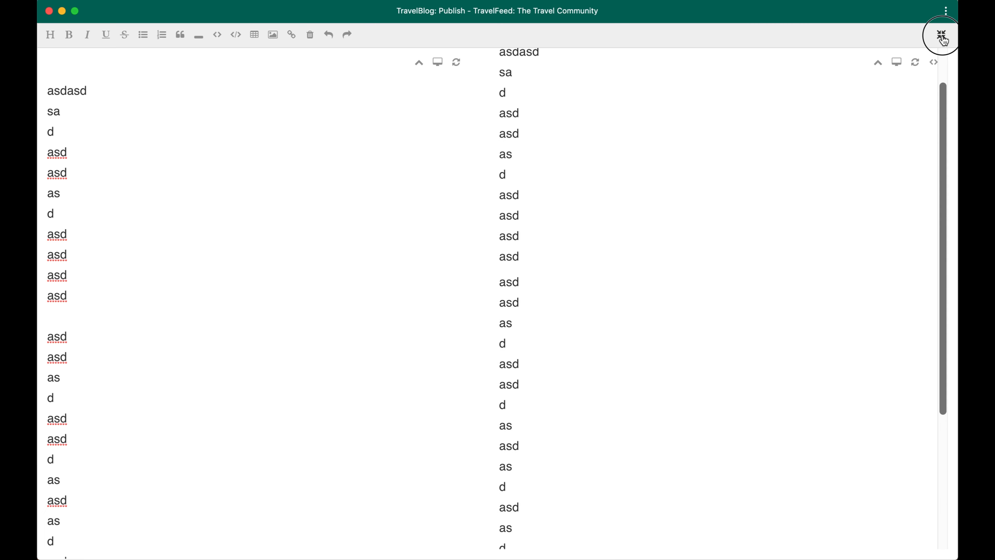
left_click(942, 36)
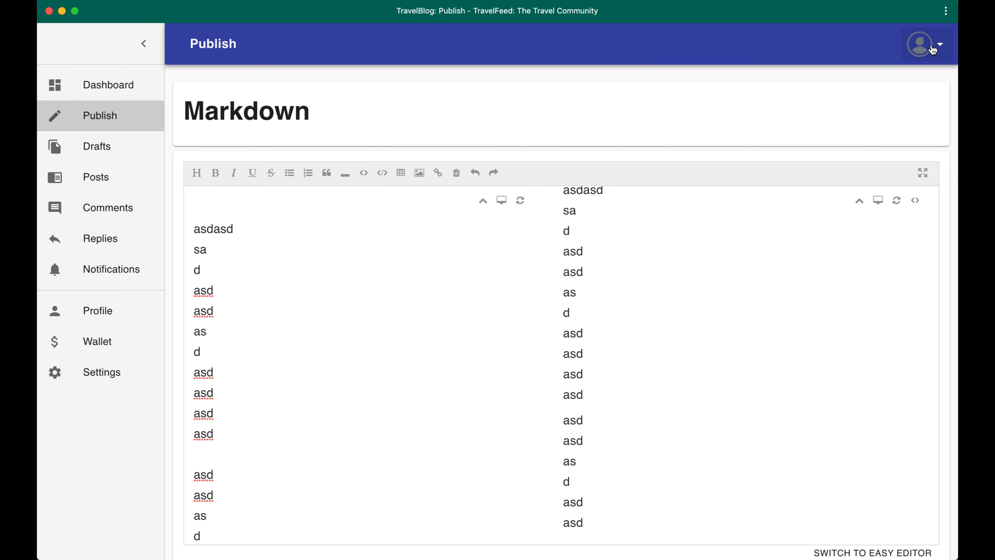
Try the single-pane layouts of the Markdown editor and return to the split view of source and preview
left_click(901, 206)
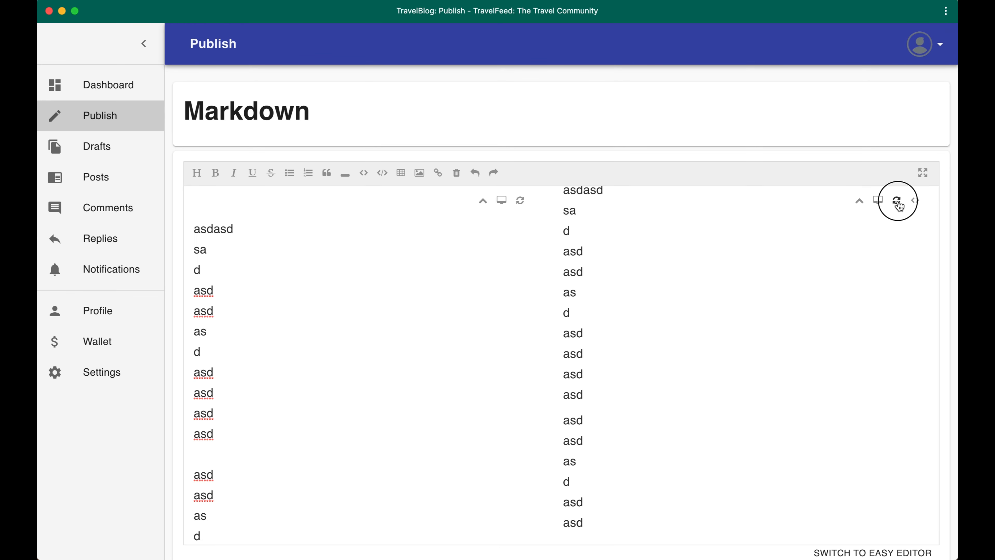
left_click(901, 206)
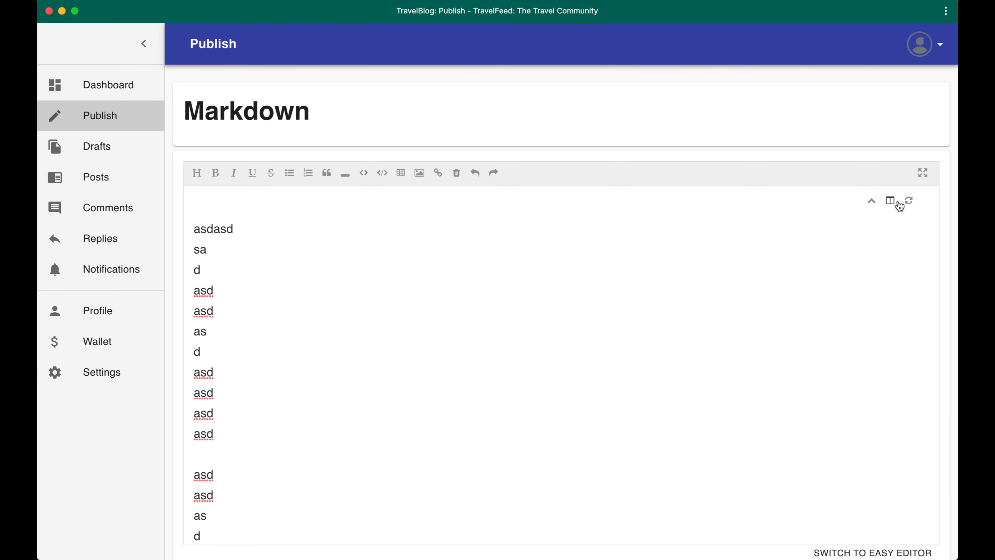
scroll(410, 307, "down", 2)
scroll(410, 307, "up", 2)
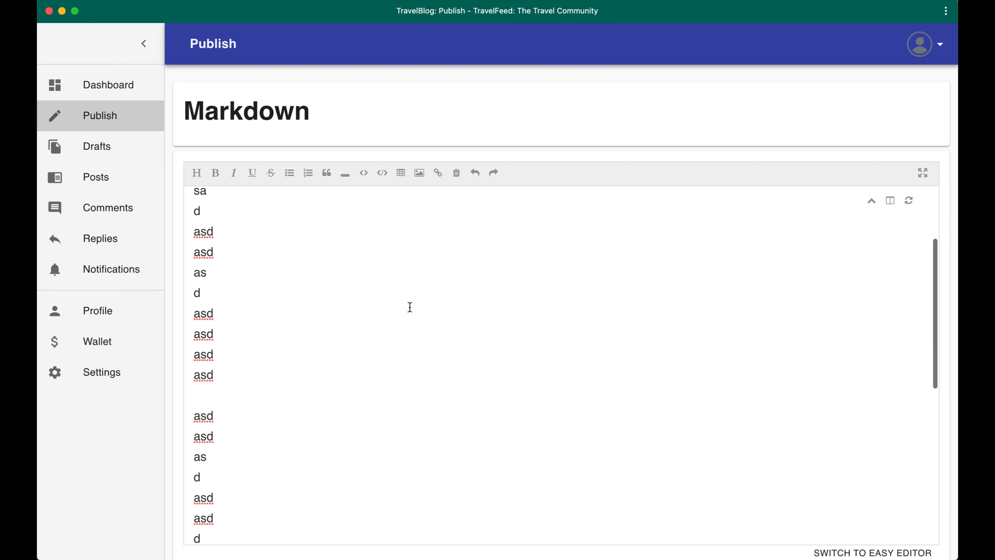
scroll(410, 307, "up", 2)
left_click(912, 204)
left_click(912, 203)
left_click(912, 203)
left_click_drag(314, 260, 886, 200)
left_click(882, 201)
left_click(885, 200)
left_click(880, 201)
Look through the Markdown post's setting sections and the TravelFeed quality requirements listed before publishing
scroll(560, 95, "down", 5)
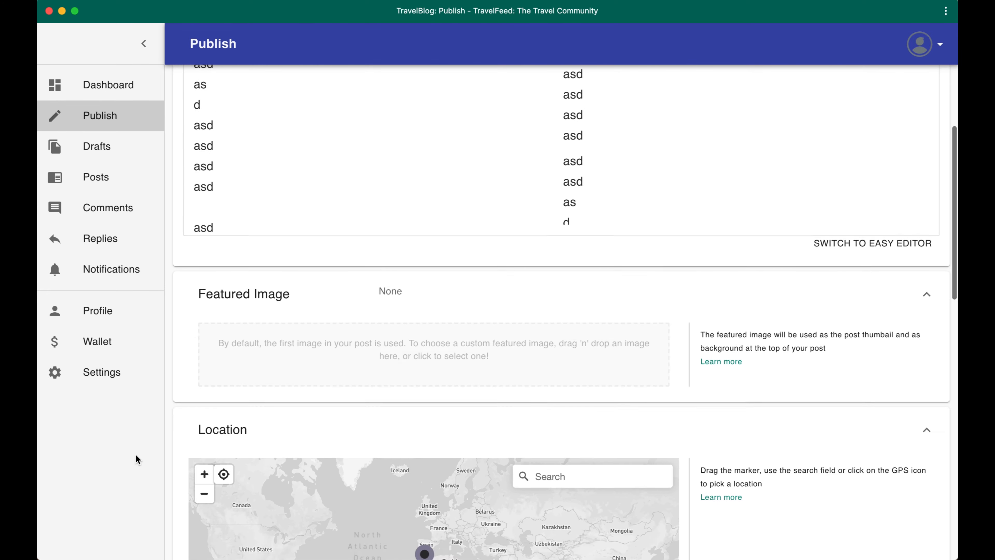
scroll(497, 136, "up", 1)
scroll(136, 454, "down", 4)
scroll(135, 454, "up", 8)
scroll(136, 454, "down", 8)
scroll(135, 454, "up", 10)
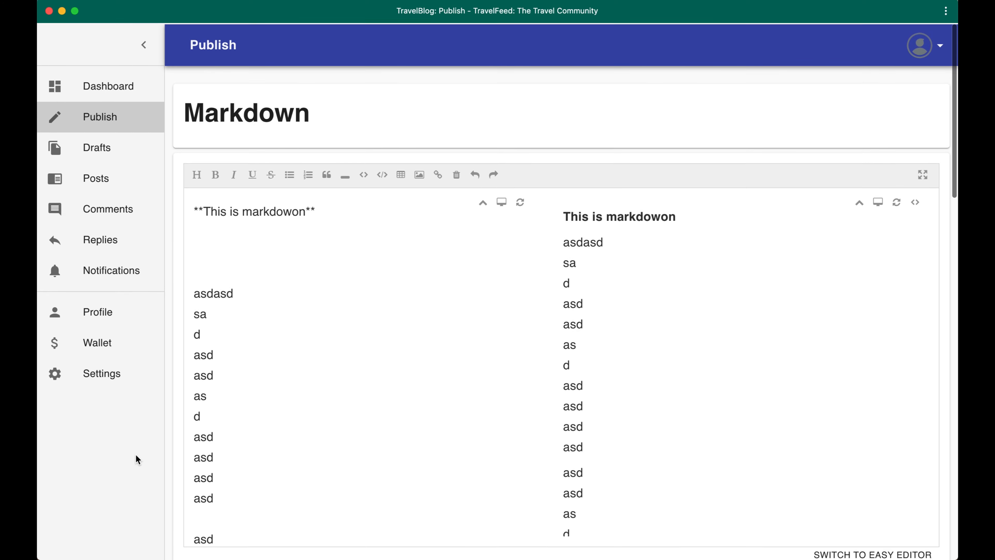
scroll(135, 453, "down", 9)
scroll(338, 422, "down", 10)
scroll(588, 333, "up", 5)
scroll(589, 334, "down", 5)
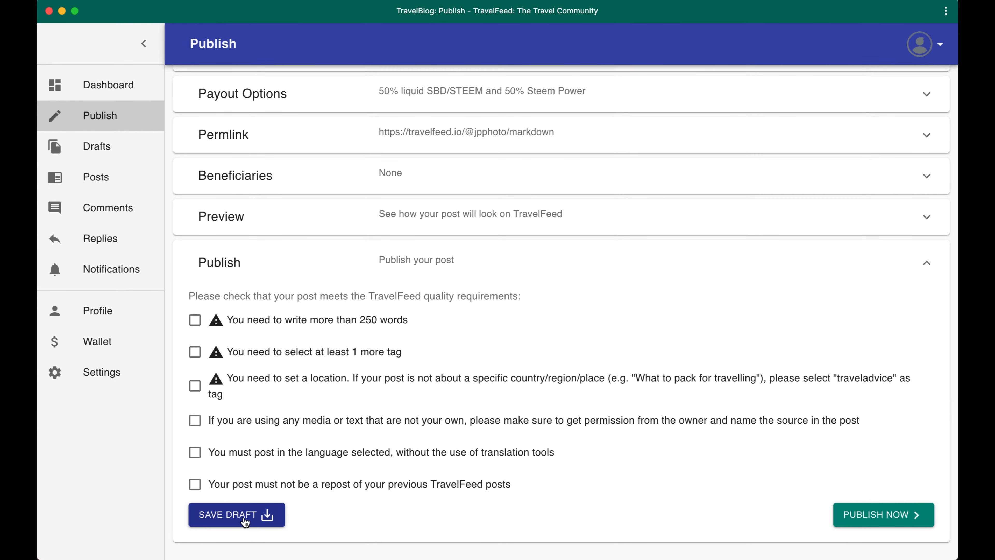
scroll(356, 147, "up", 20)
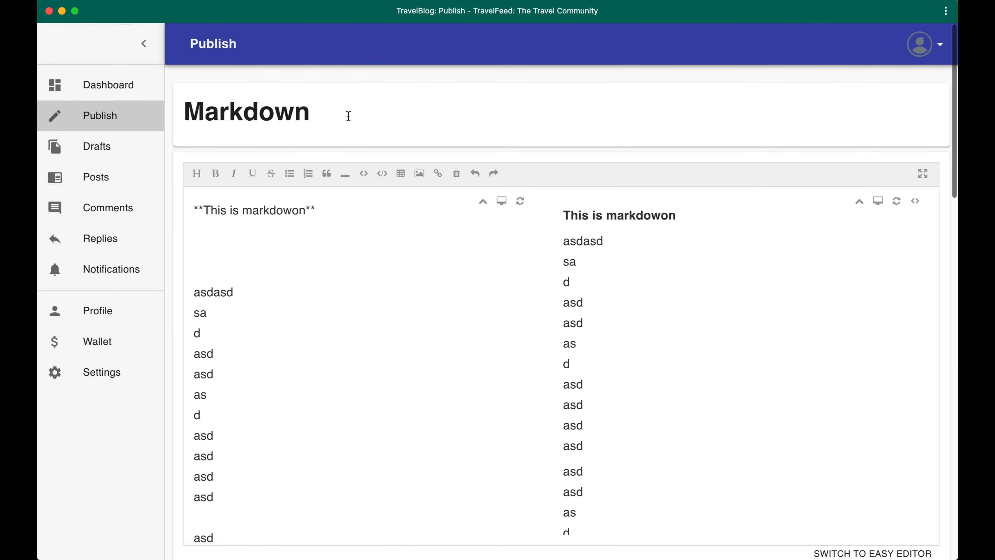
Save the Markdown post as a draft
scroll(358, 274, "down", 20)
scroll(591, 366, "up", 5)
scroll(591, 366, "down", 5)
scroll(592, 366, "down", 5)
left_click(242, 523)
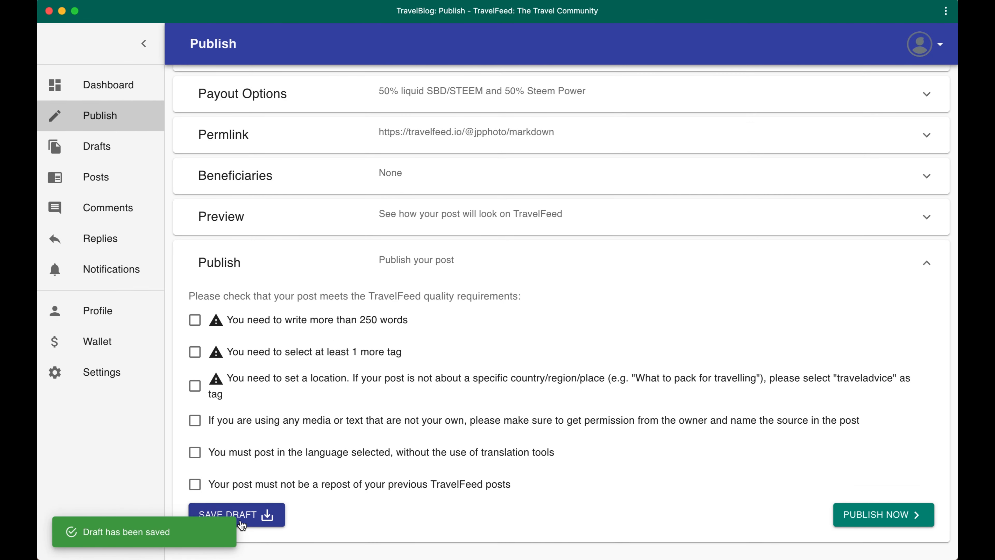
Reopen the Markdown draft from the drafts list for editing and look over its content and settings
left_click(121, 148)
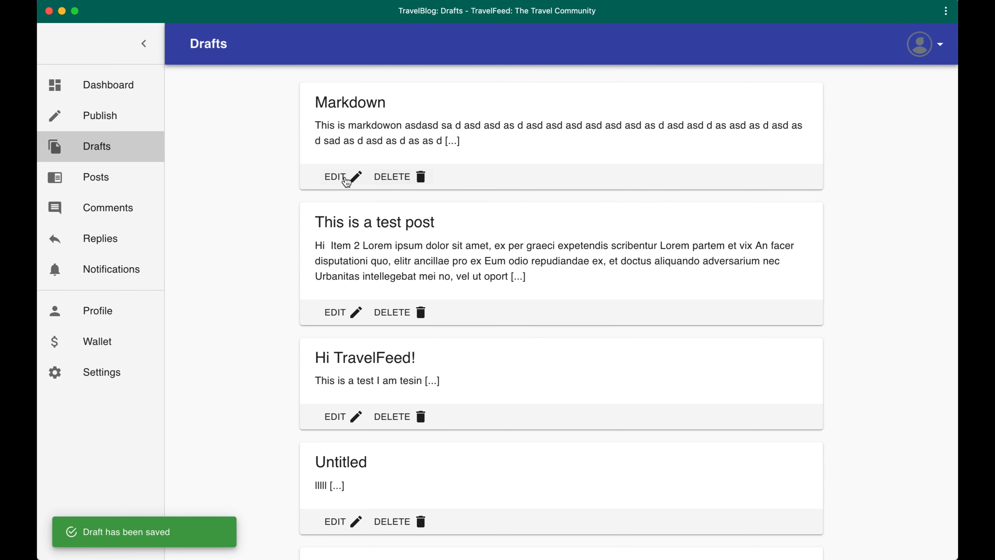
left_click(355, 180)
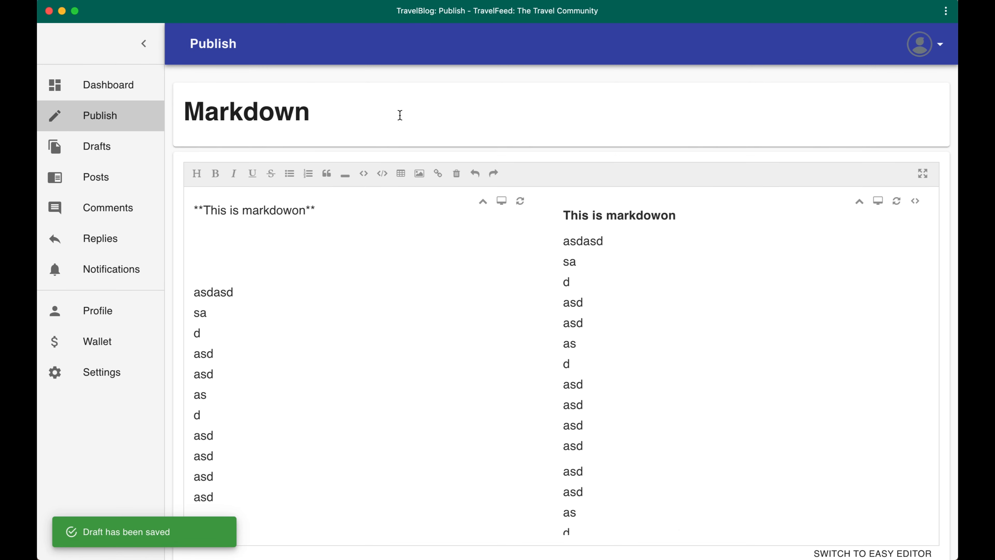
scroll(678, 431, "down", 10)
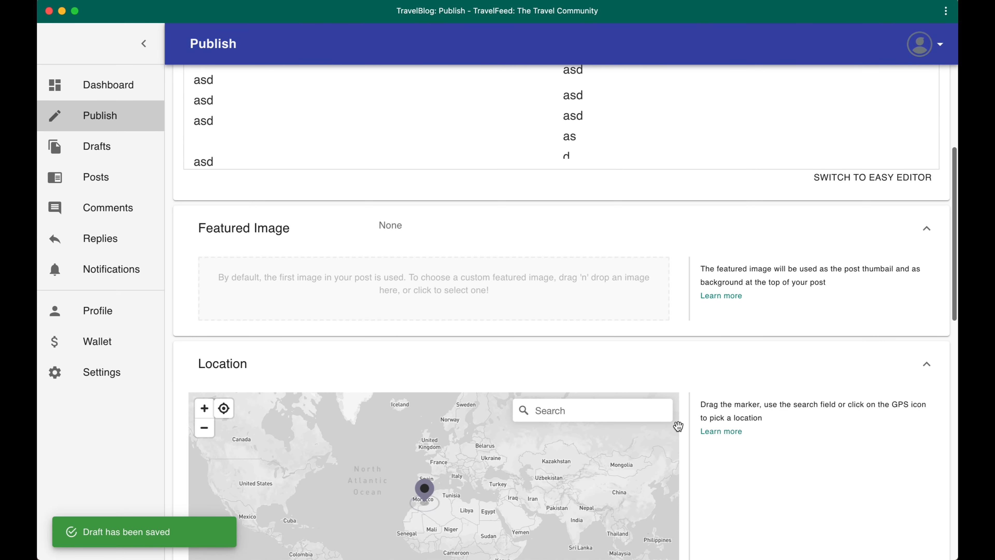
scroll(679, 426, "down", 10)
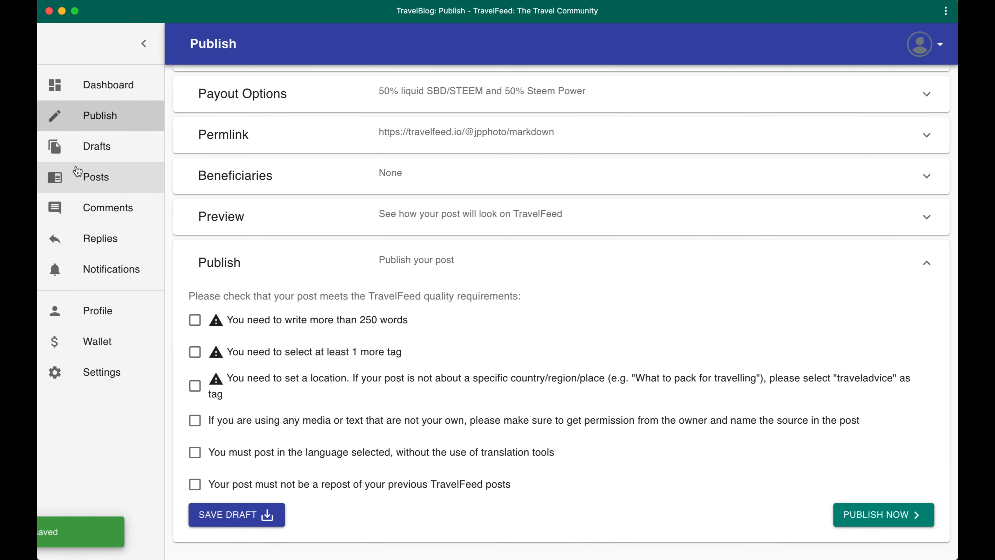
scroll(231, 196, "up", 20)
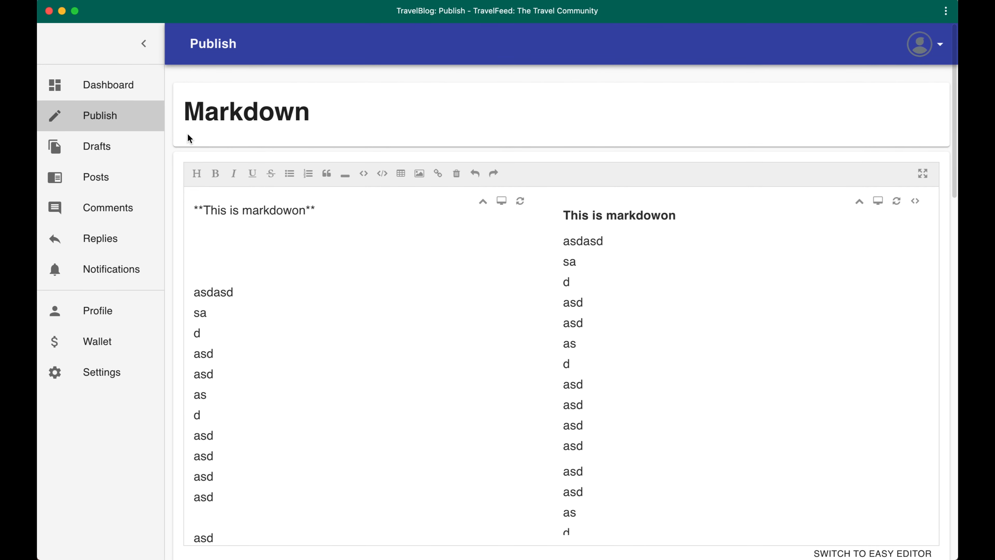
Collapse the Featured Image and Location sections of the post, and briefly expand the Language section
scroll(187, 133, "down", 10)
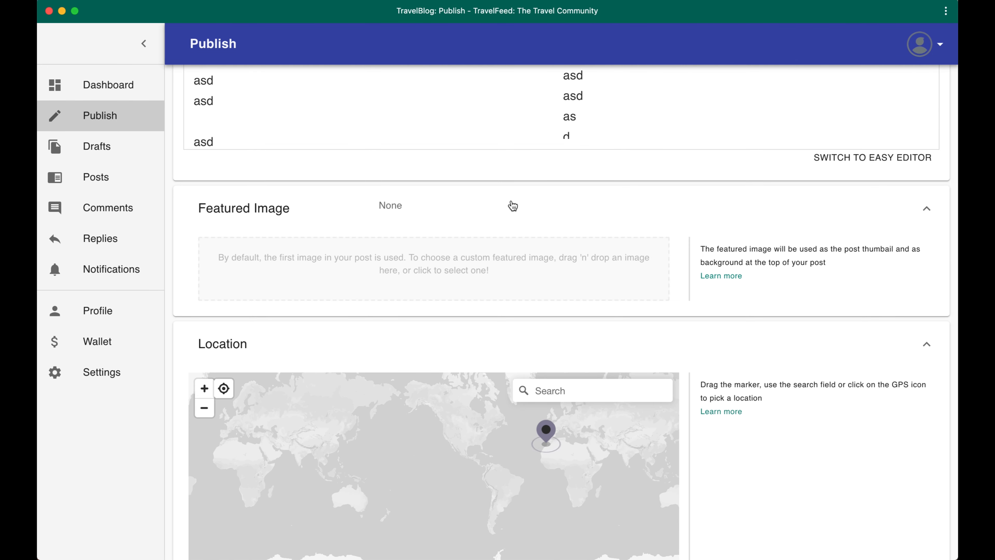
left_click(511, 204)
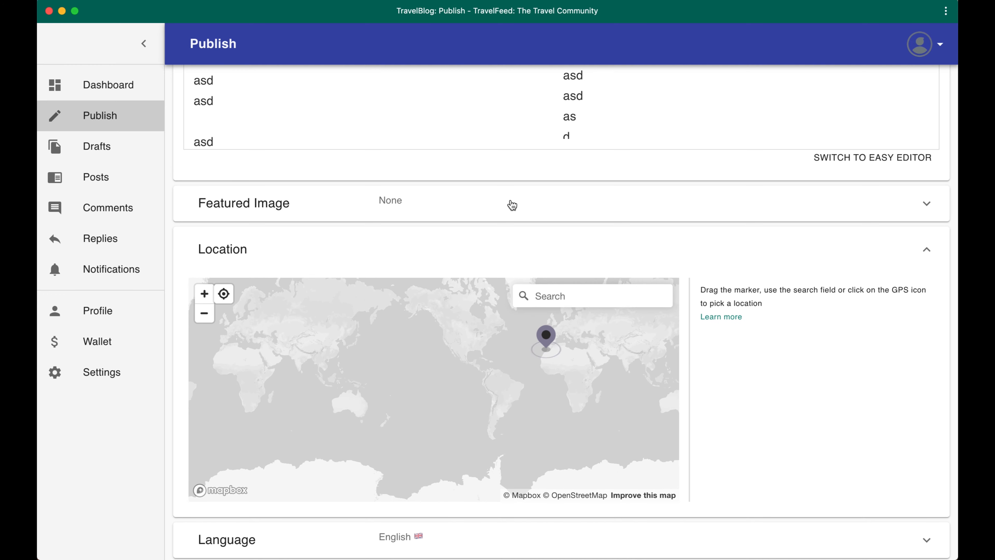
left_click(742, 246)
left_click(792, 272)
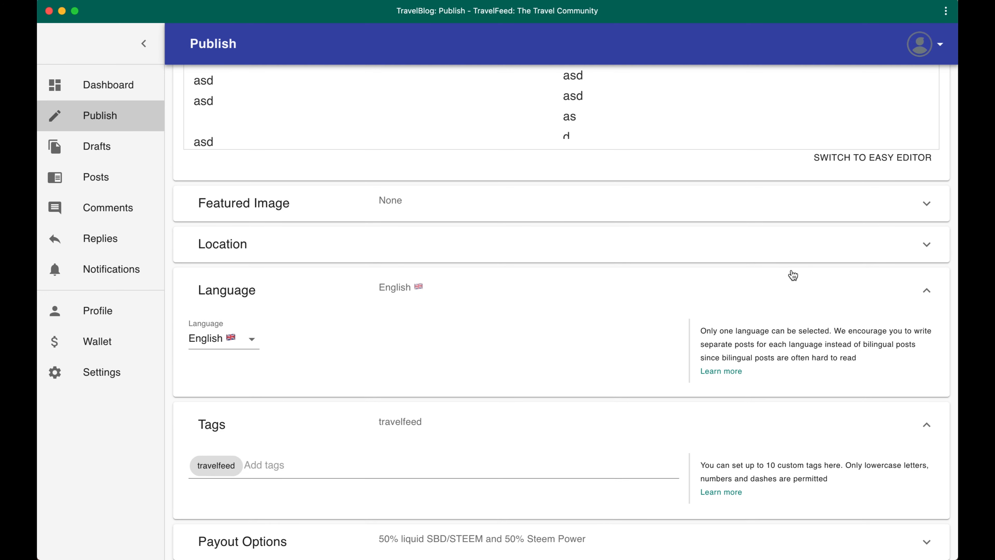
left_click(793, 275)
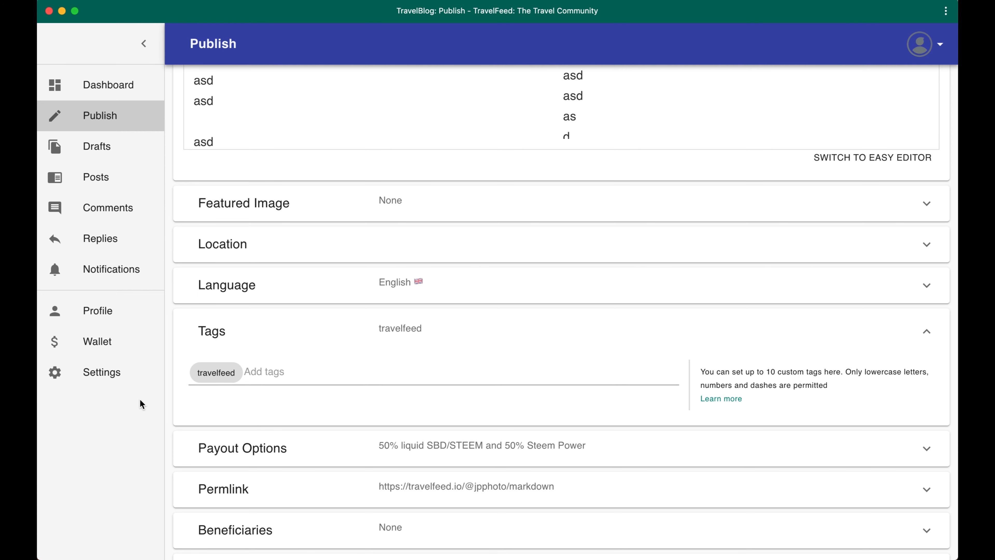
Enable dark mode in the TravelFeed settings and return to the dashboard
left_click(112, 382)
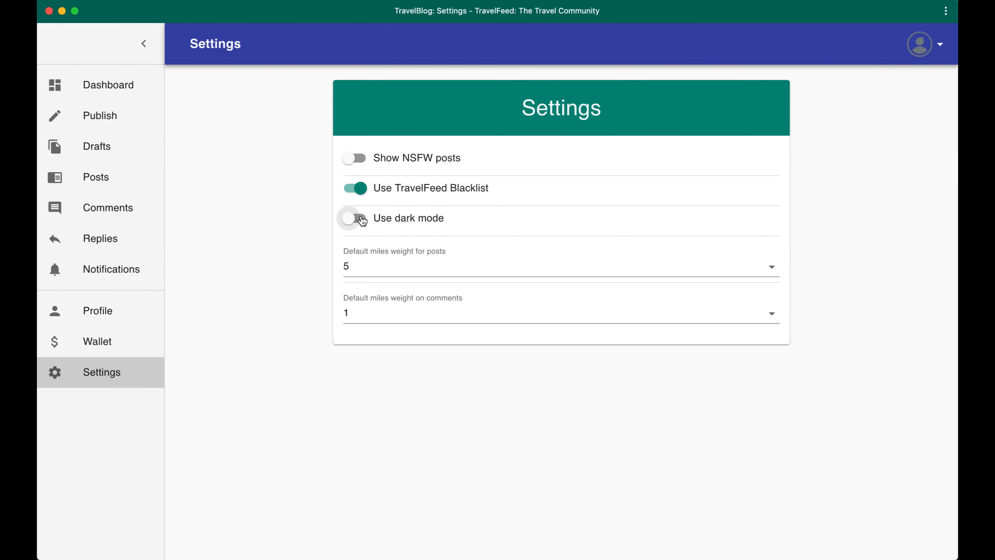
left_click(353, 228)
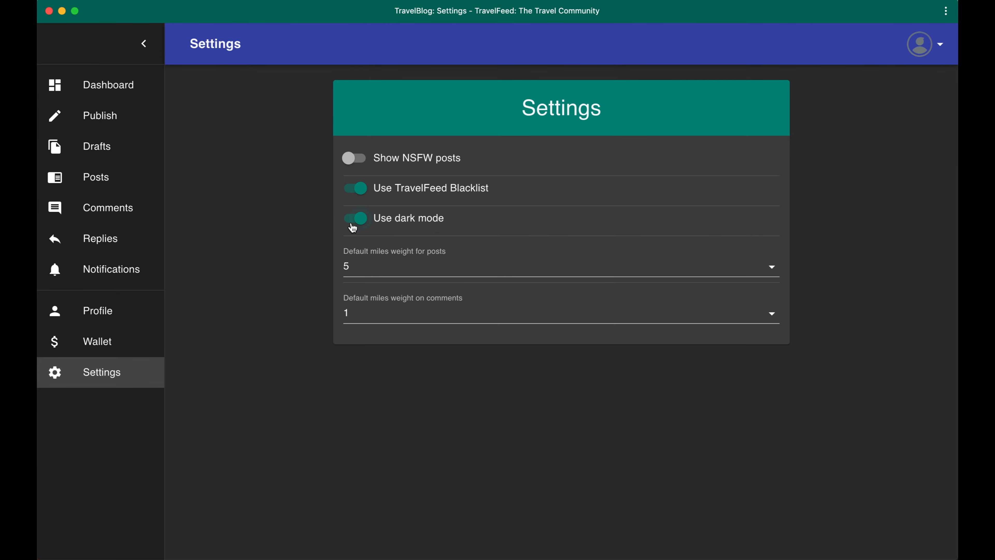
left_click(133, 88)
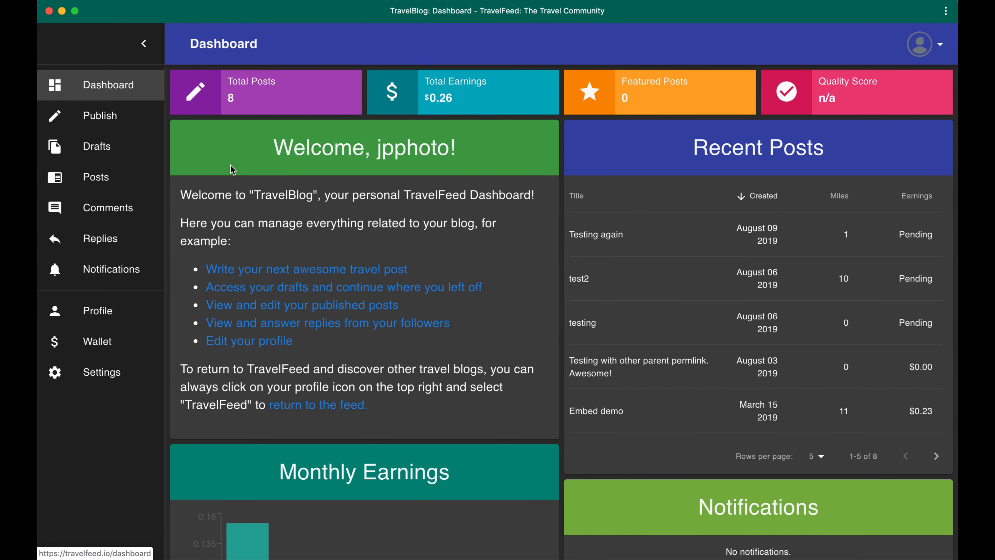
Start a new post and enter the placeholder lines adasd and asd in its body
left_click(146, 121)
type("adasd")
key("Return")
type("asd")
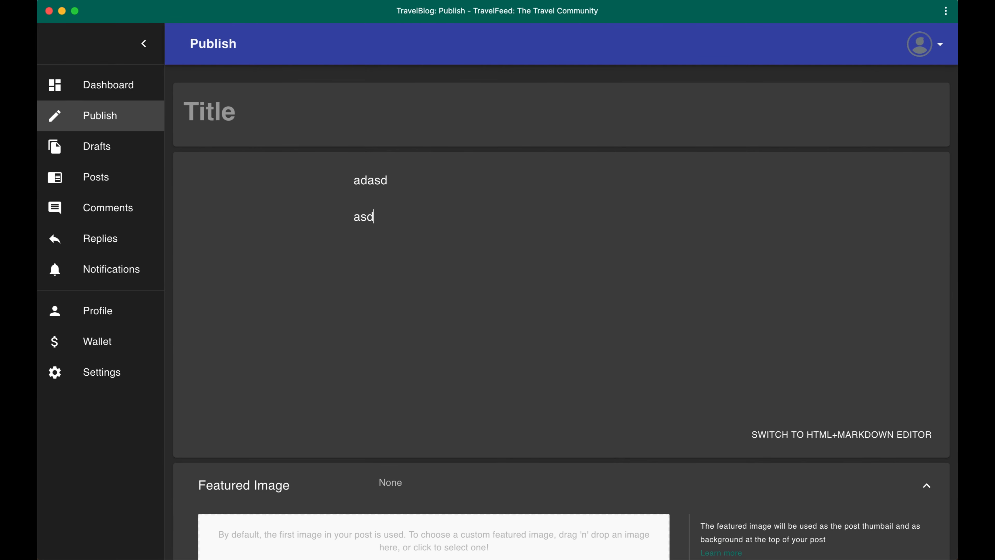
Go to the featured feed, view the post about food around Jalan Besar Station Singapore, and return to the feed
left_click(930, 63)
left_click(924, 91)
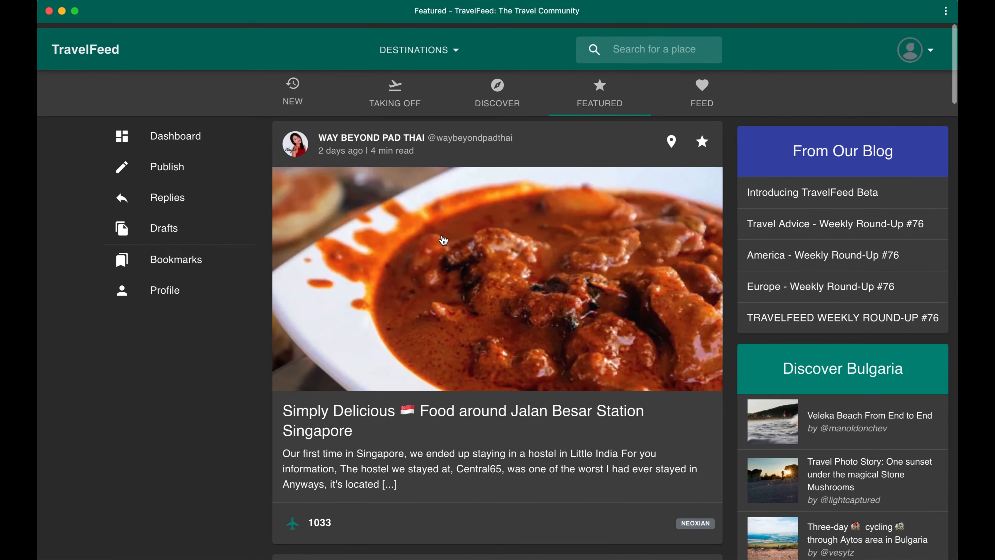
left_click(444, 240)
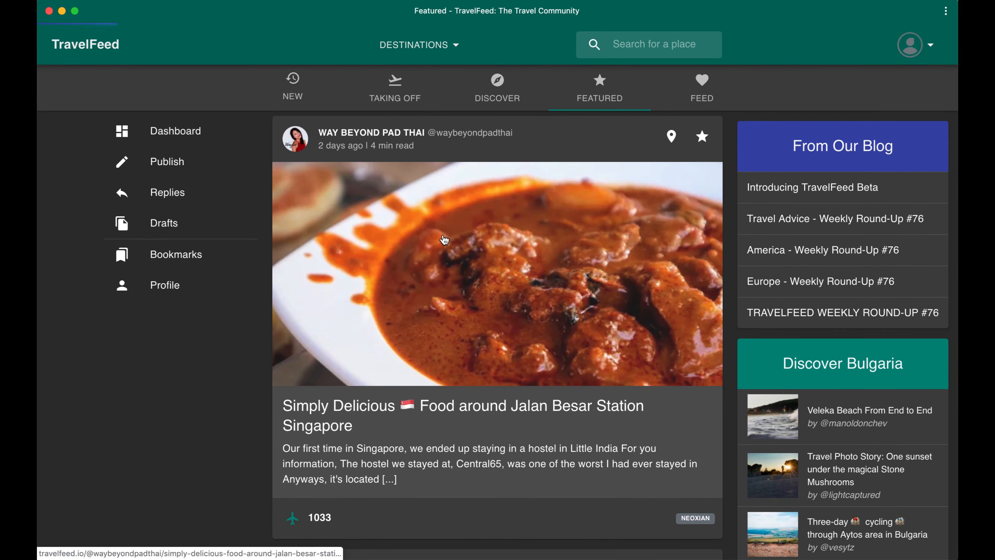
scroll(568, 231, "down", 10)
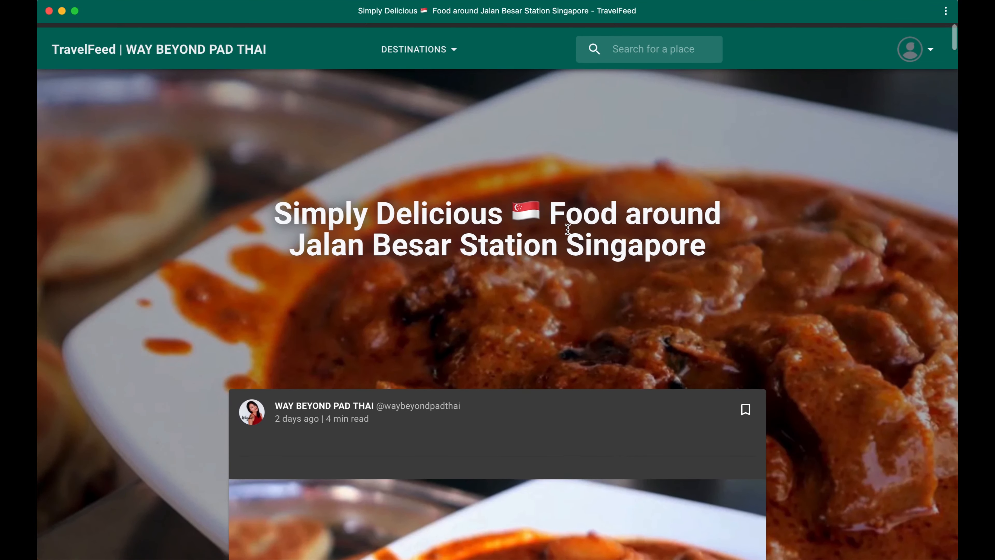
left_click(214, 46)
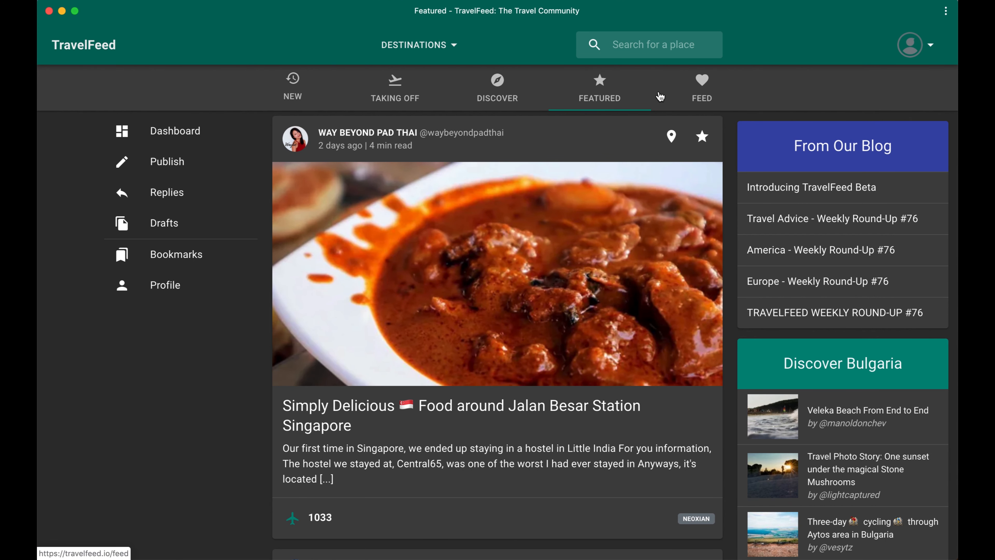